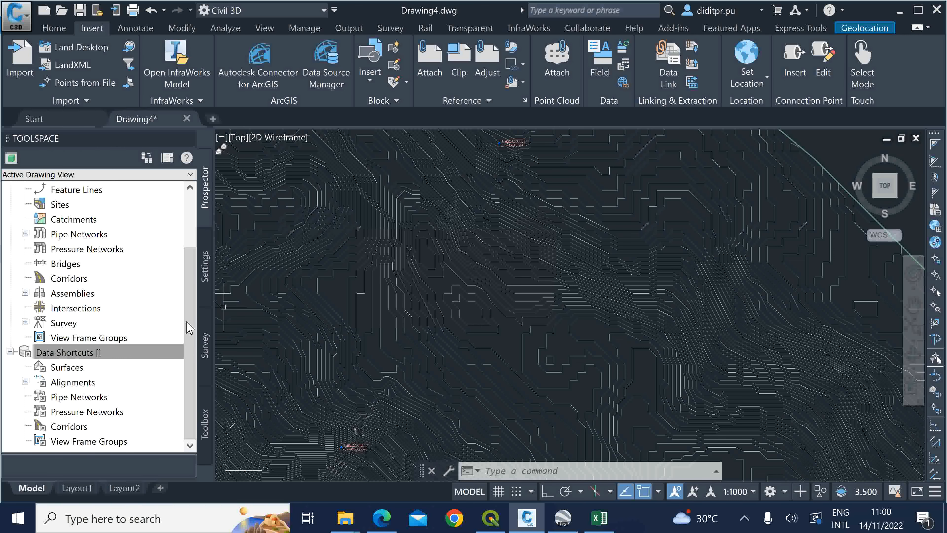
Switch to the browser and read the article's opening paragraph on using Data Shortcuts for workshare and collaboration, returning to Civil 3D when done.
{"action": "left_click", "coordinate": [56, 353]}
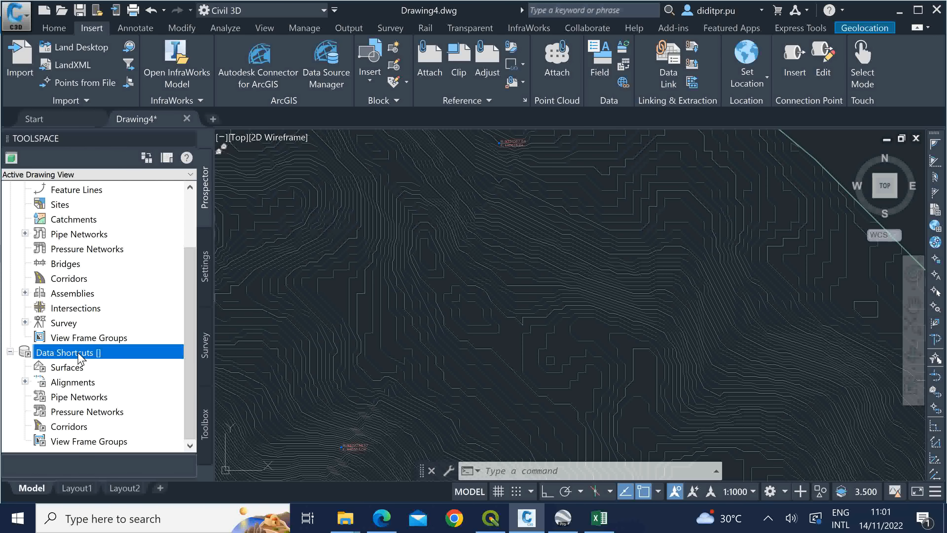
{"action": "left_click", "coordinate": [381, 518]}
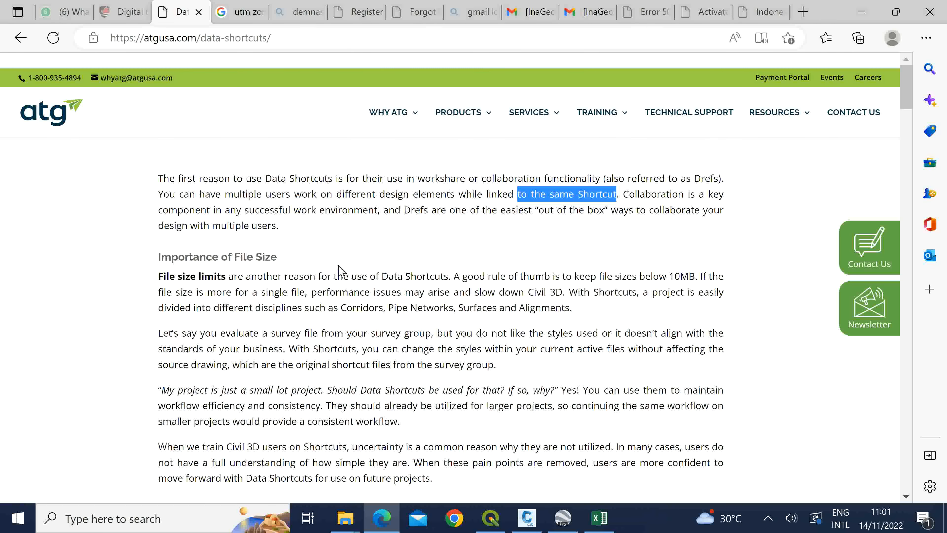
{"action": "left_click", "coordinate": [319, 244]}
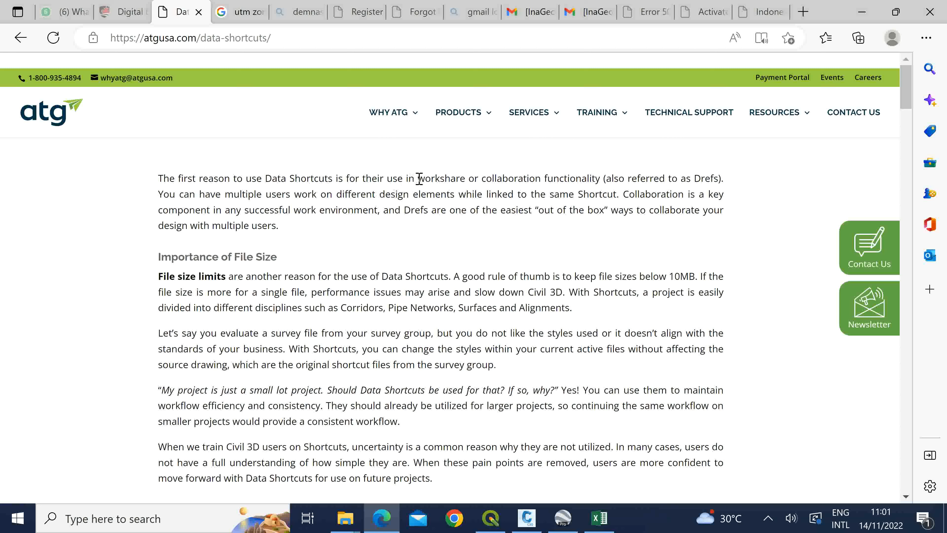
{"action": "left_click_drag", "start_coordinate": [419, 178], "coordinate": [466, 182]}
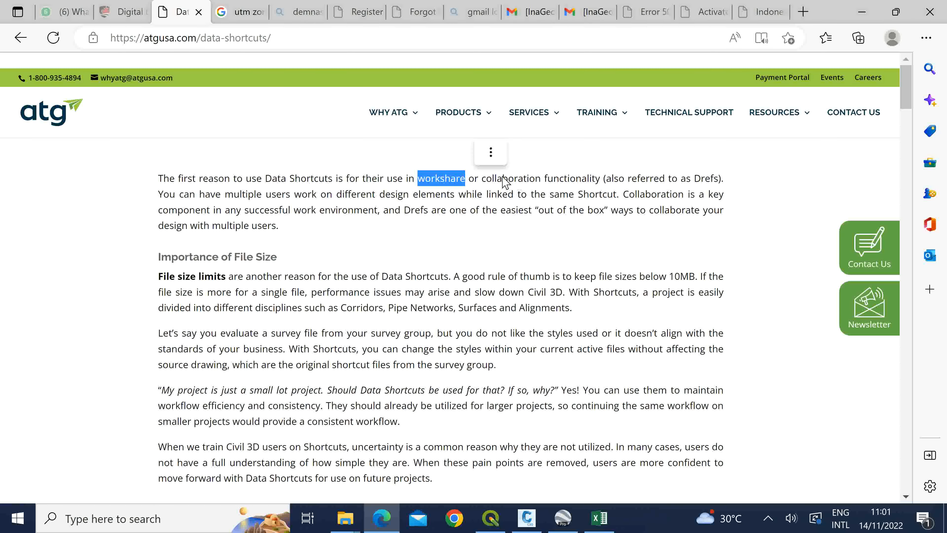
{"action": "double_click", "coordinate": [504, 178]}
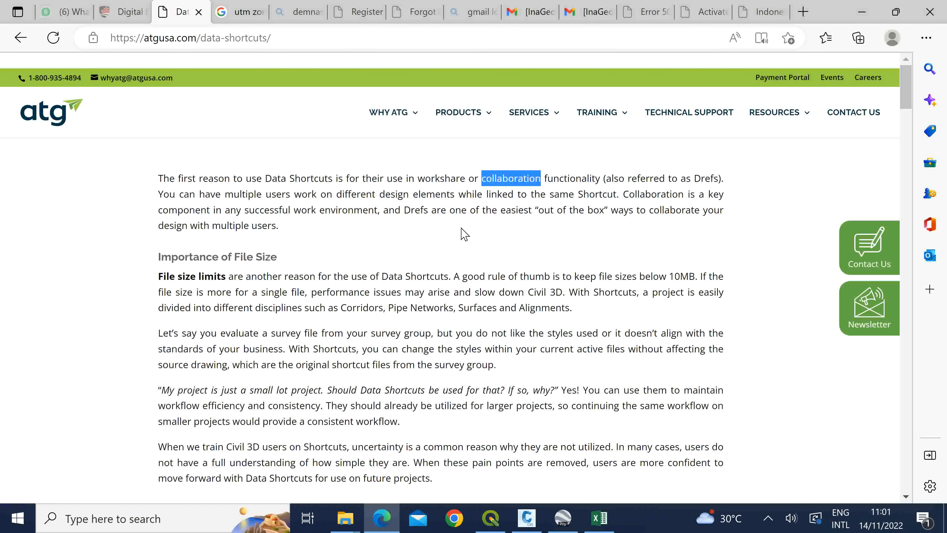
{"action": "left_click", "coordinate": [334, 197]}
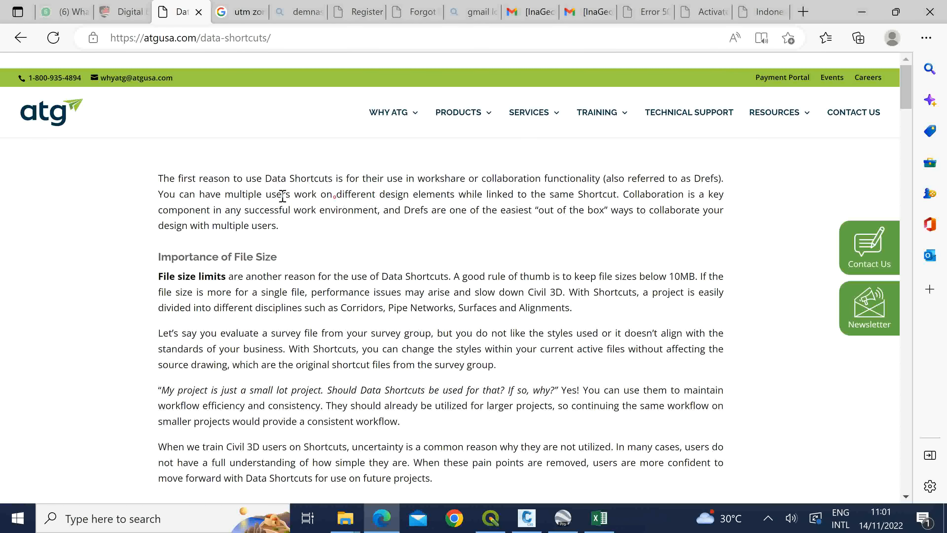
{"action": "left_click_drag", "start_coordinate": [266, 194], "coordinate": [381, 198]}
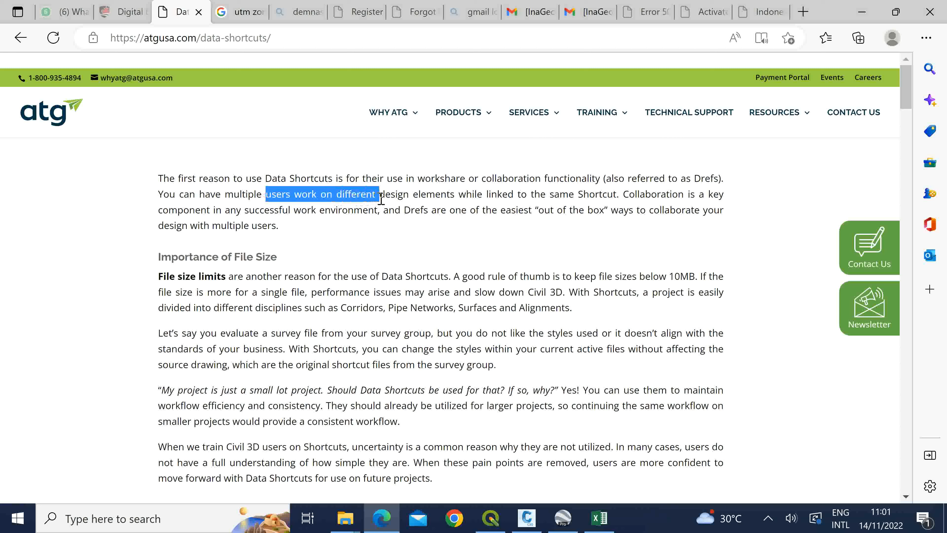
{"action": "left_click_drag", "start_coordinate": [225, 194], "coordinate": [620, 195]}
{"action": "left_click", "coordinate": [499, 223]}
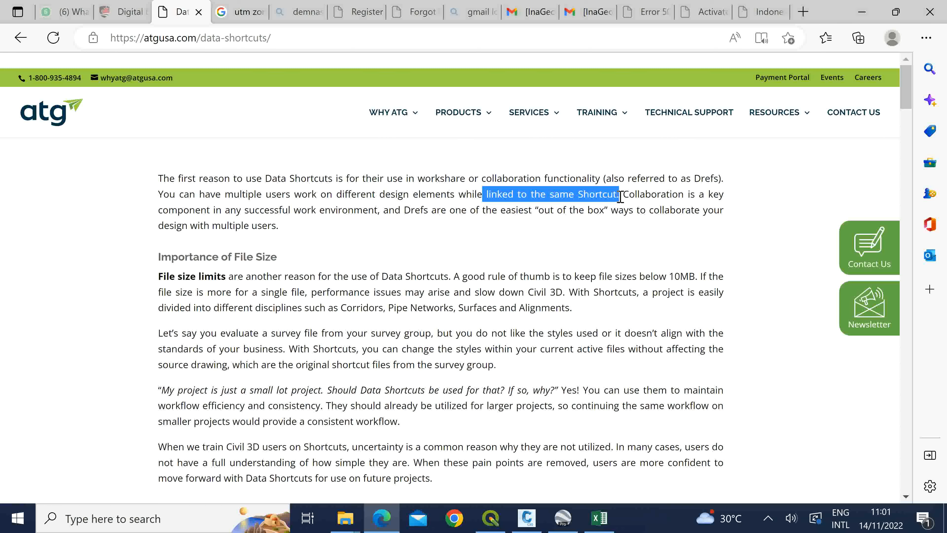
{"action": "left_click", "coordinate": [598, 197], "text": "shift"}
{"action": "left_click", "coordinate": [610, 194]}
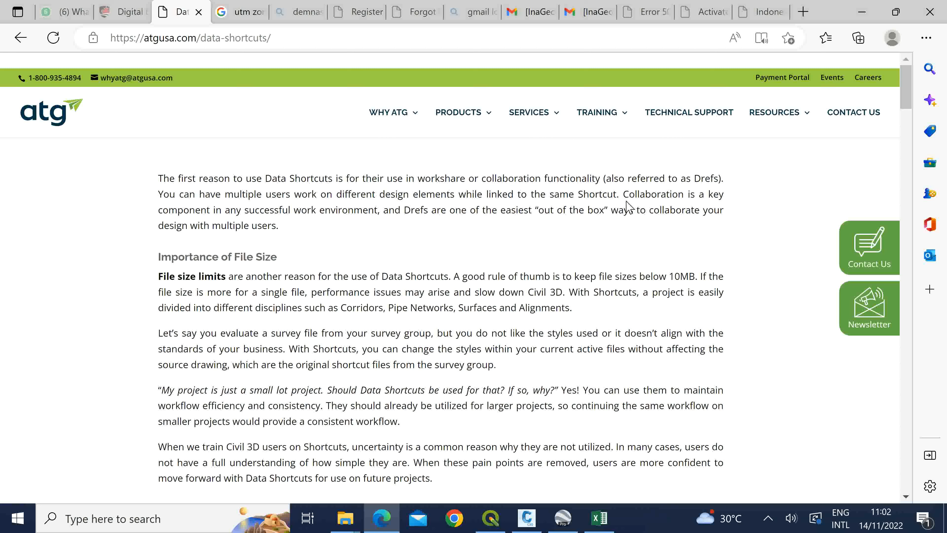
{"action": "left_click_drag", "start_coordinate": [624, 194], "coordinate": [681, 202]}
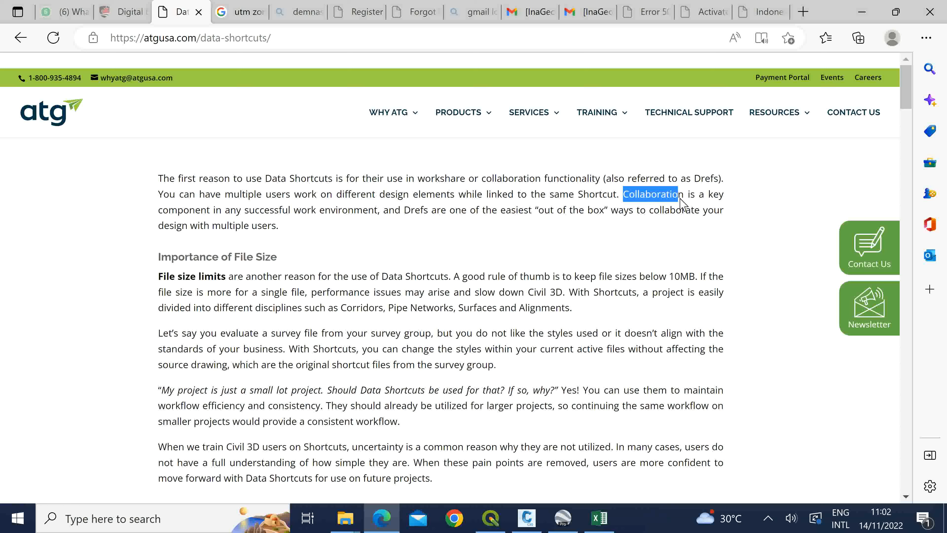
{"action": "left_click", "coordinate": [595, 218]}
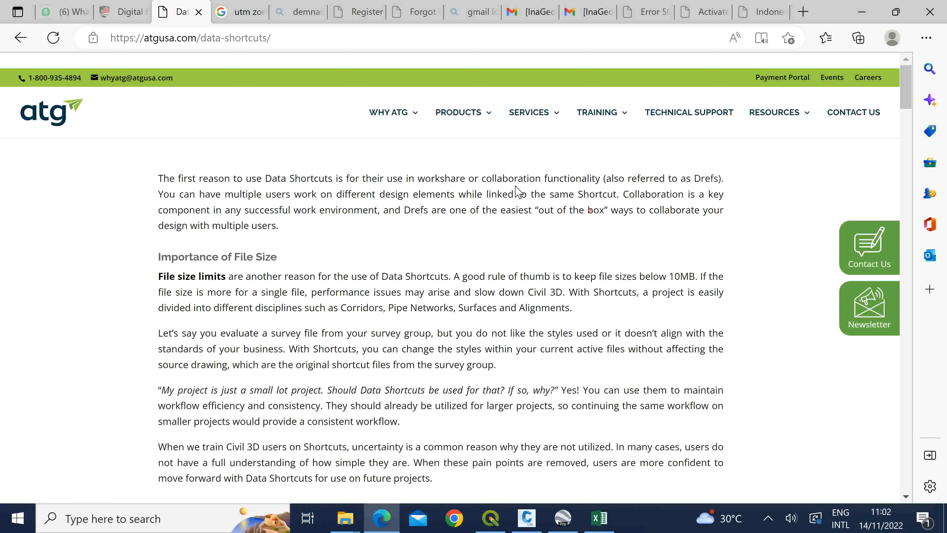
{"action": "double_click", "coordinate": [441, 179]}
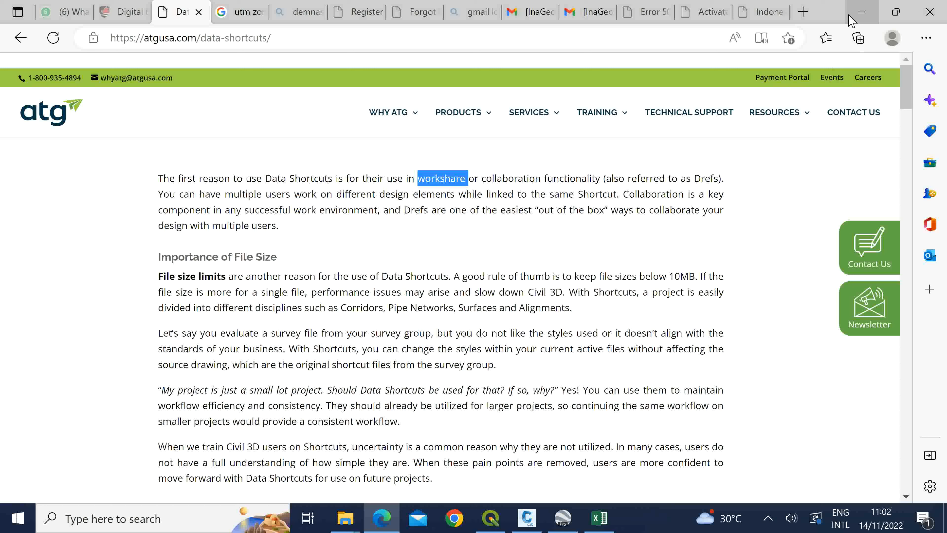
{"action": "left_click", "coordinate": [862, 11]}
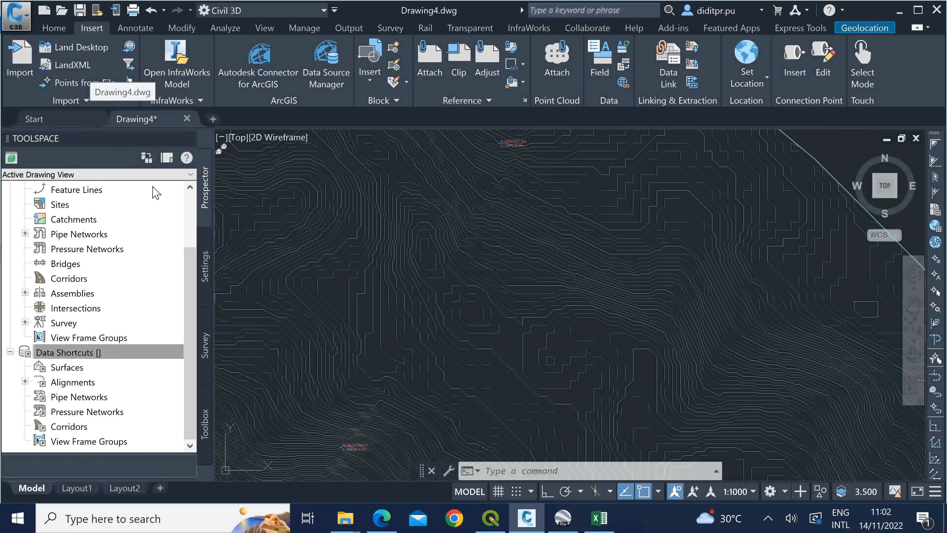
{"action": "left_click", "coordinate": [63, 350]}
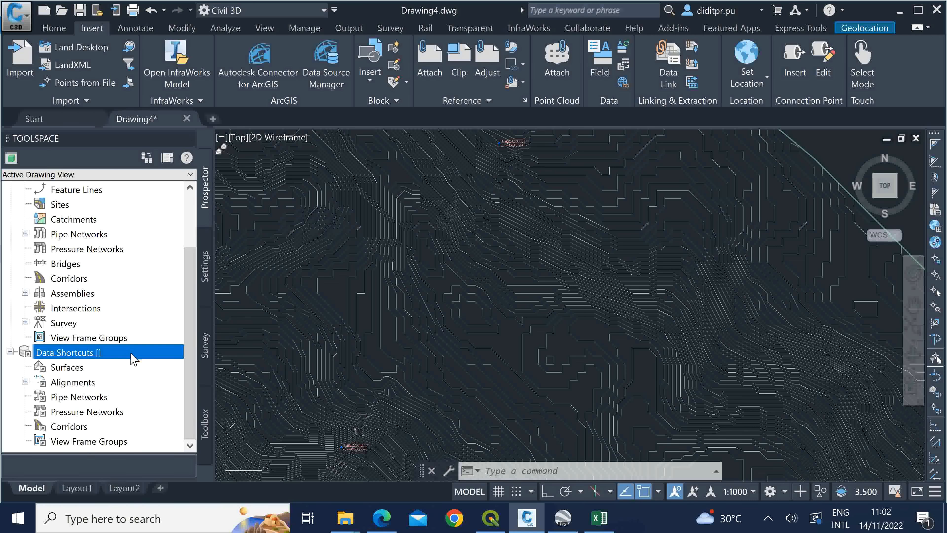
{"action": "left_click", "coordinate": [494, 229]}
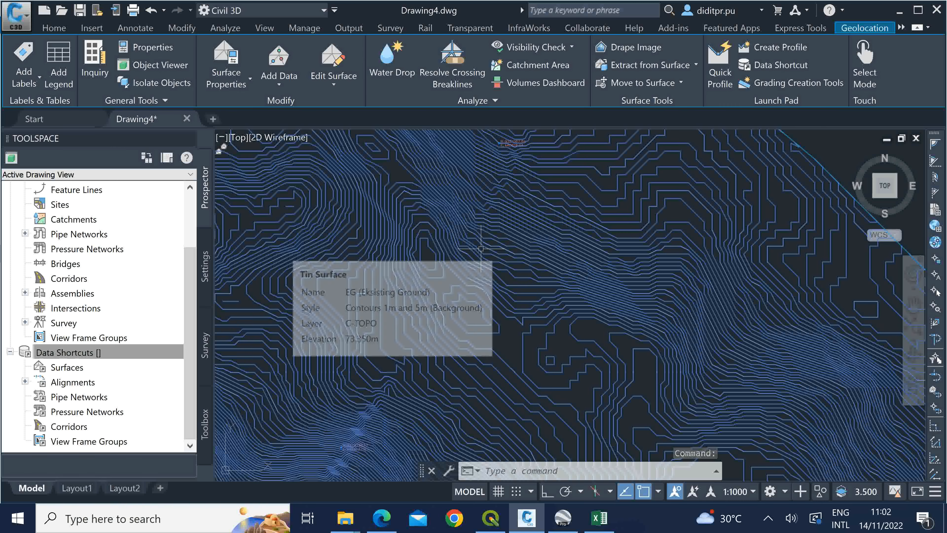
{"action": "key", "text": "Escape"}
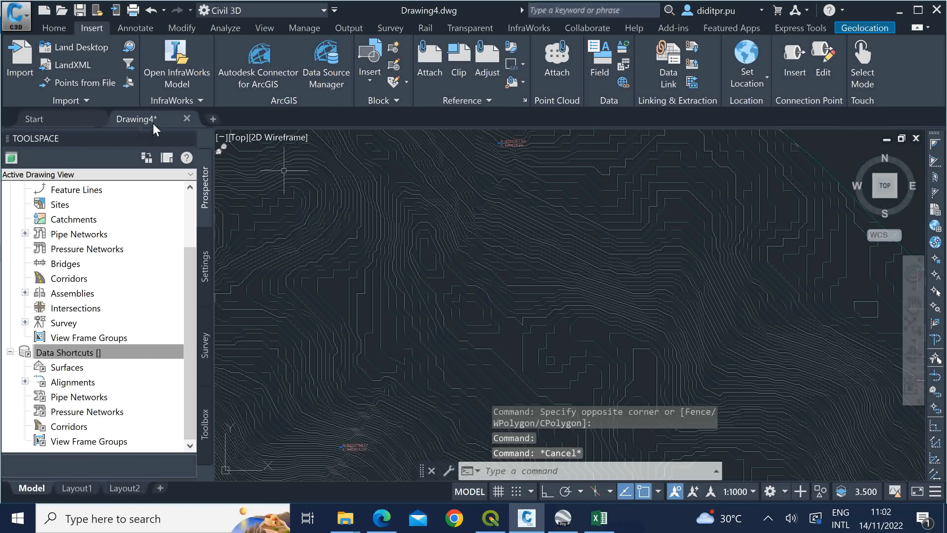
{"action": "mouse_move", "coordinate": [164, 123]}
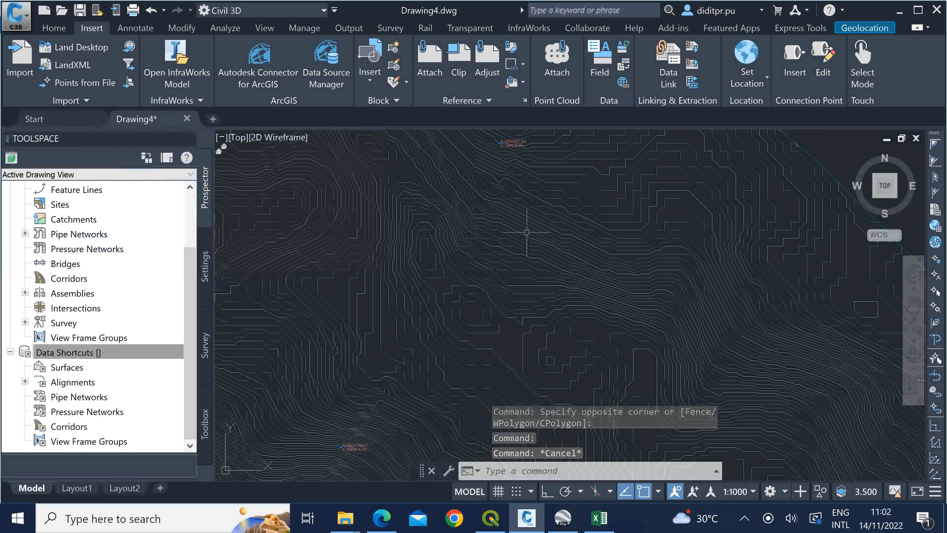
{"action": "left_click", "coordinate": [74, 355]}
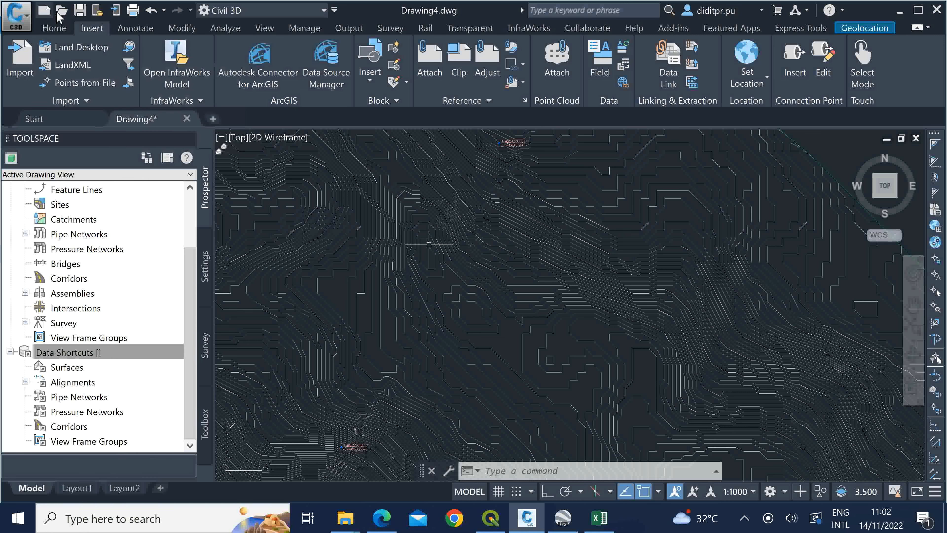
Start saving the drawing and browse from Documents to SEMESTER III, KOMPUTER BANGUNAN AIR 2022, PRAKTIKUM BIM as the destination folder.
{"action": "left_click", "coordinate": [82, 10]}
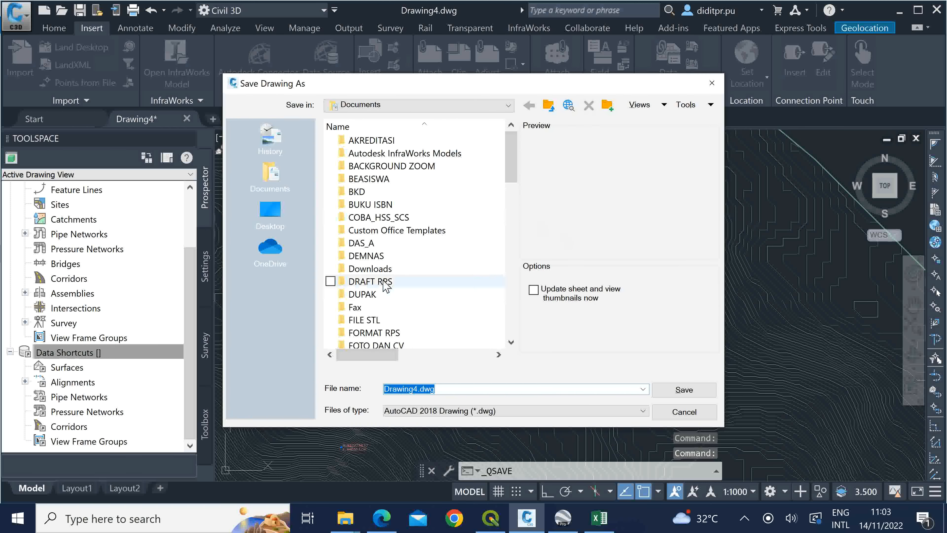
{"action": "left_click", "coordinate": [383, 279]}
{"action": "scroll", "coordinate": [384, 280], "scroll_direction": "down", "scroll_amount": 4}
{"action": "scroll", "coordinate": [383, 284], "scroll_direction": "down", "scroll_amount": 6}
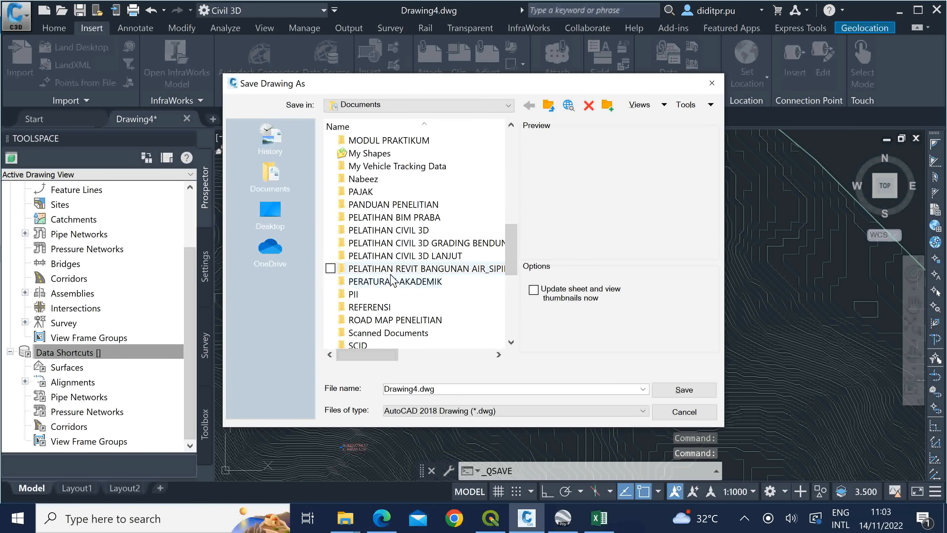
{"action": "scroll", "coordinate": [392, 279], "scroll_direction": "down", "scroll_amount": 2}
{"action": "scroll", "coordinate": [391, 279], "scroll_direction": "down", "scroll_amount": 1}
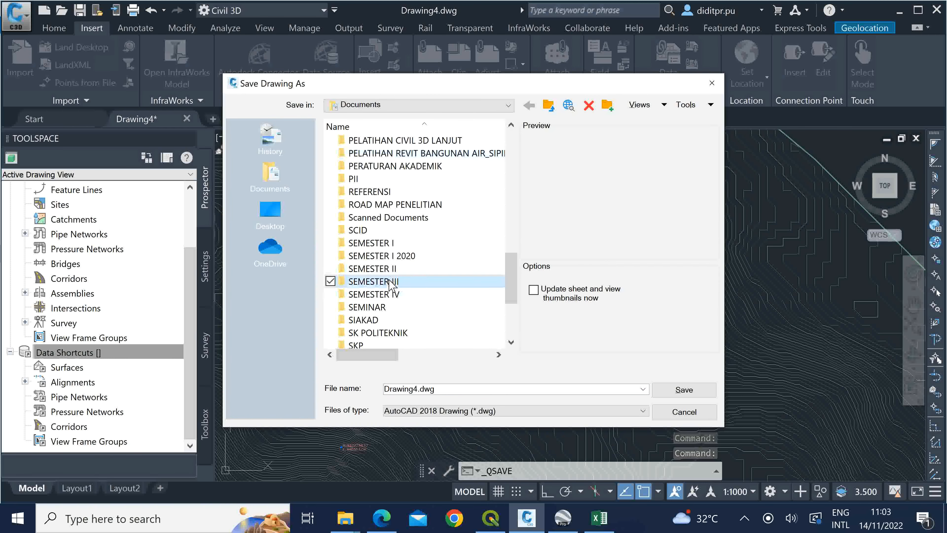
{"action": "double_click", "coordinate": [389, 278]}
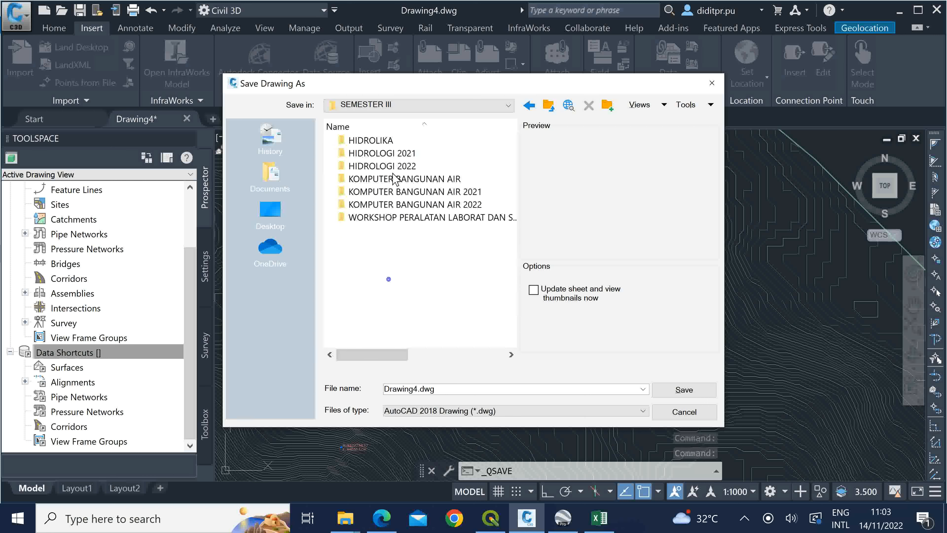
{"action": "double_click", "coordinate": [412, 202]}
{"action": "double_click", "coordinate": [410, 153]}
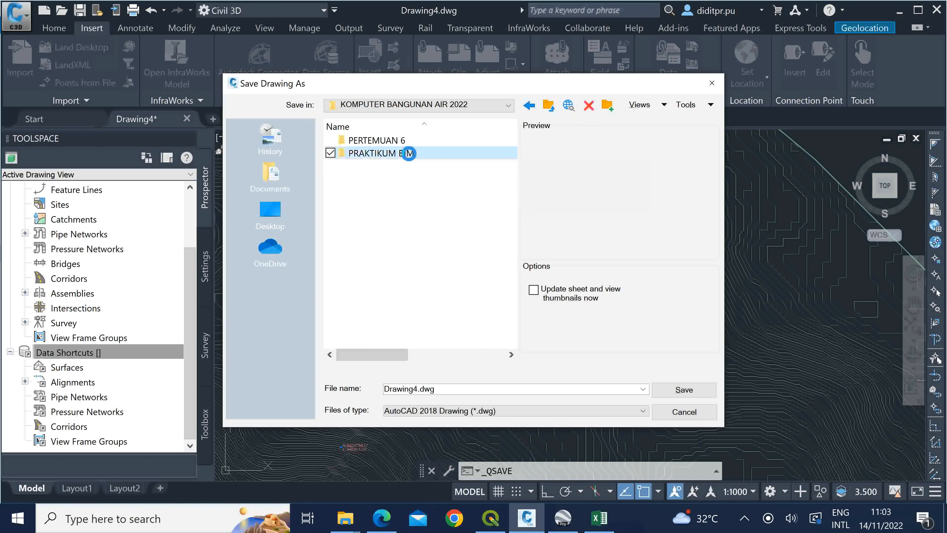
Name the drawing file Surface Main Dam.dwg and save it in the PRAKTIKUM BIM folder.
{"action": "double_click", "coordinate": [449, 388]}
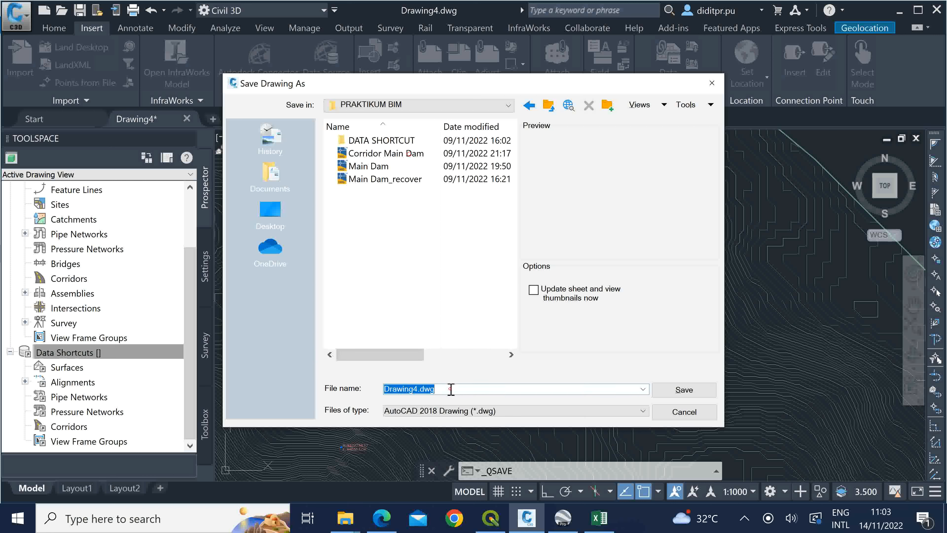
{"action": "left_click_drag", "start_coordinate": [417, 389], "coordinate": [375, 388]}
{"action": "type", "text": "Tutoria"}
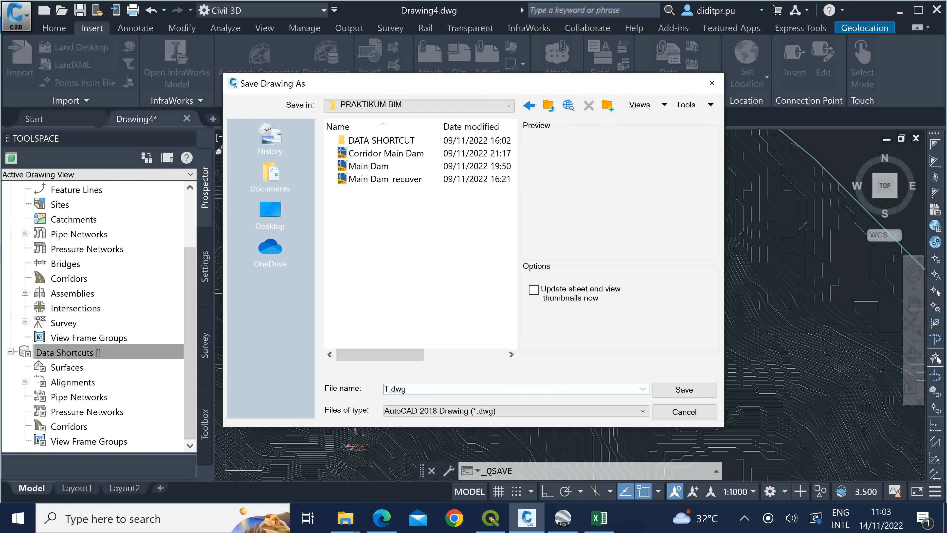
{"action": "type", "text": "l Main Dam"}
{"action": "double_click", "coordinate": [397, 389]}
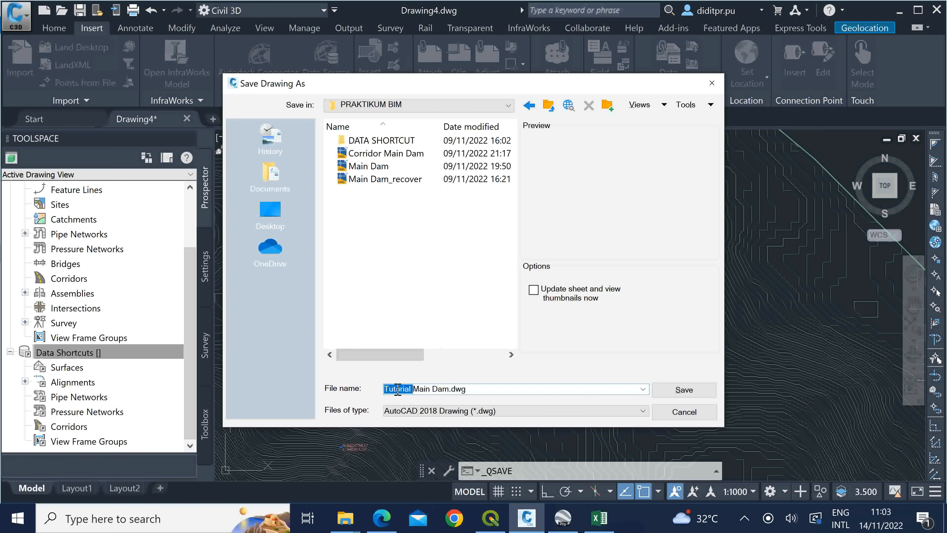
{"action": "type", "text": "Surface"}
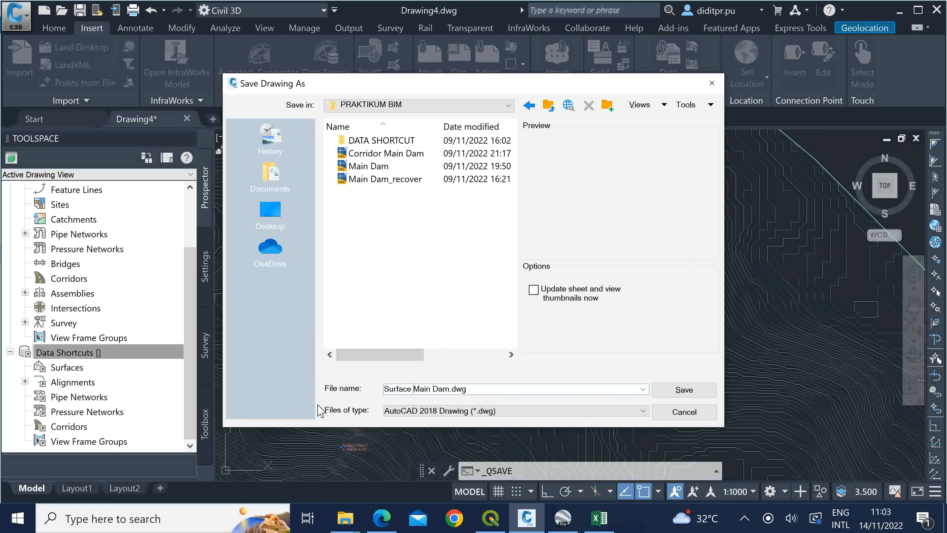
{"action": "left_click", "coordinate": [410, 388]}
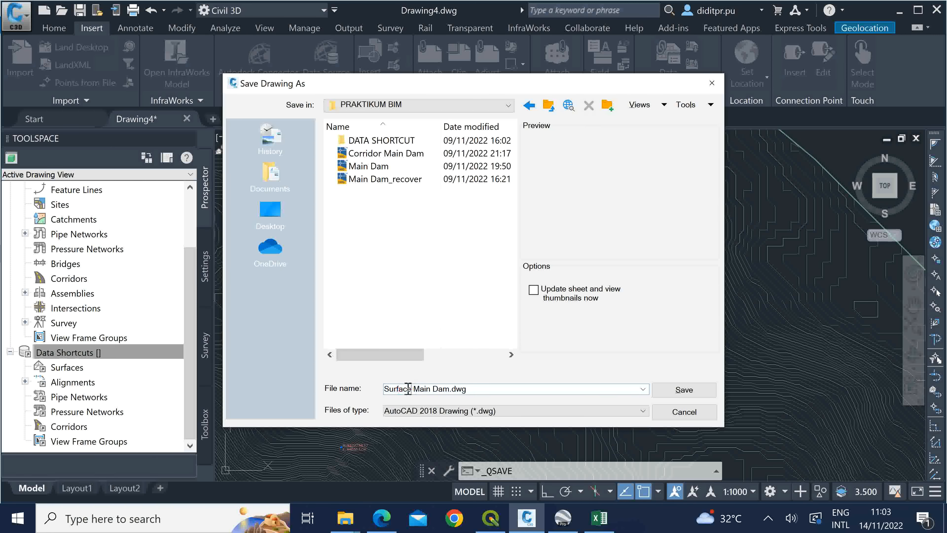
{"action": "left_click_drag", "start_coordinate": [410, 389], "coordinate": [380, 390]}
{"action": "left_click", "coordinate": [472, 390]}
{"action": "left_click", "coordinate": [674, 391]}
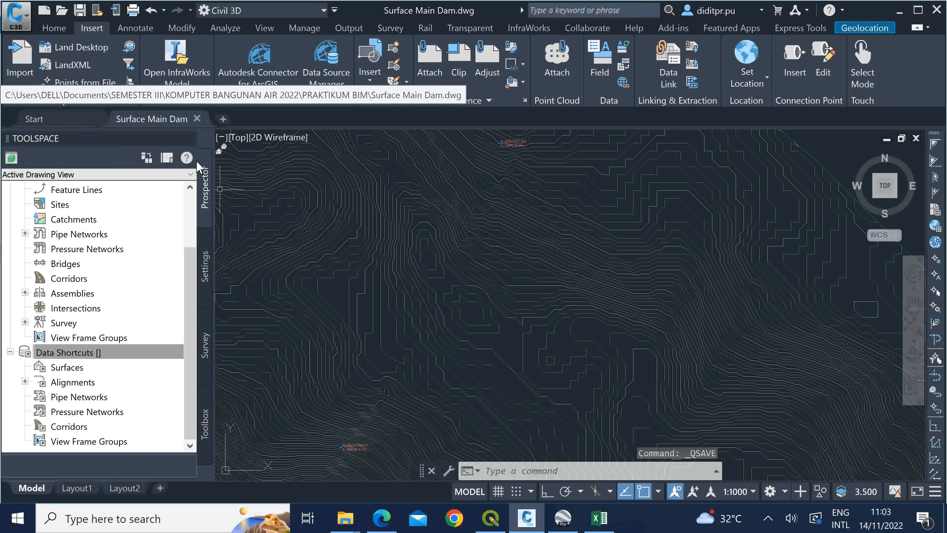
{"action": "left_click", "coordinate": [106, 353]}
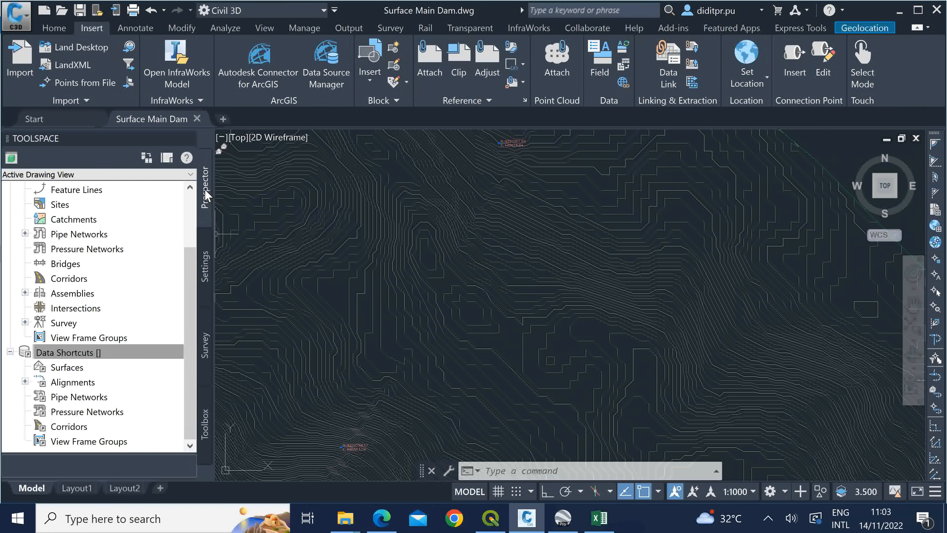
{"action": "left_click", "coordinate": [206, 265]}
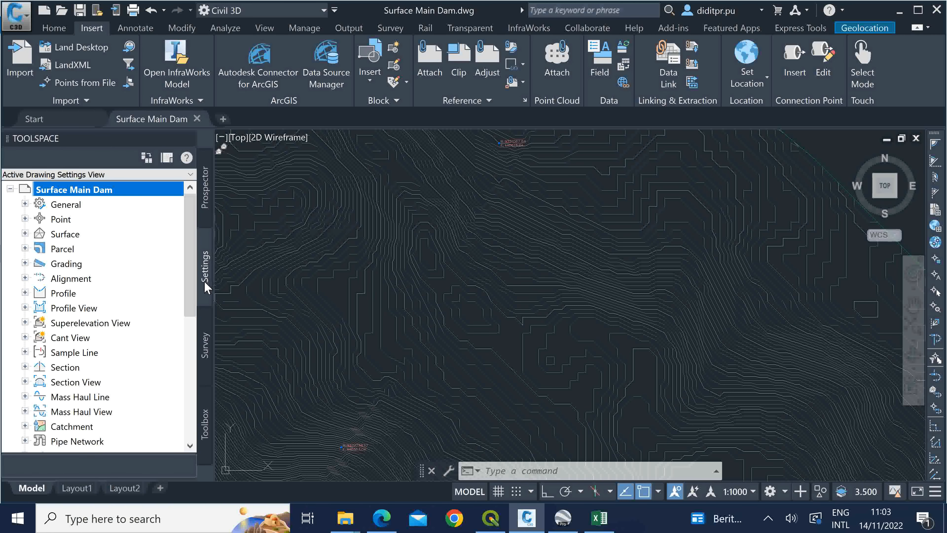
{"action": "left_click", "coordinate": [206, 189]}
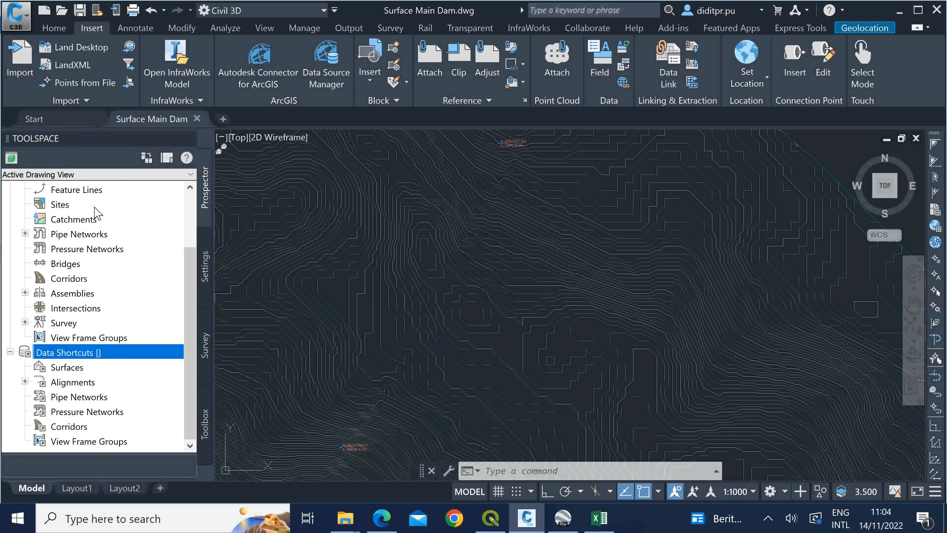
Set the Data Shortcuts working folder to PRAKTIKUM BIM inside KOMPUTER BANGUNAN AIR 2022.
{"action": "left_click_drag", "start_coordinate": [192, 334], "coordinate": [187, 369]}
{"action": "right_click", "coordinate": [46, 357]}
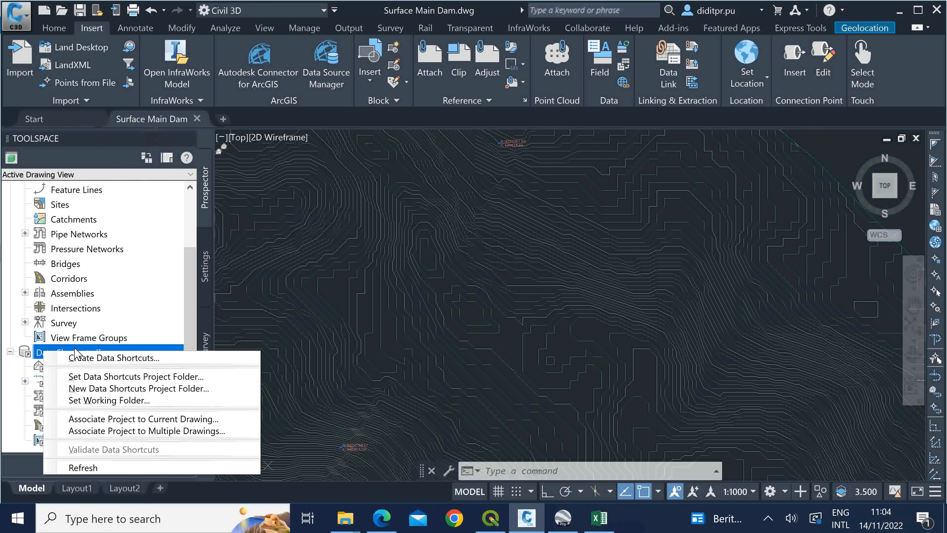
{"action": "left_click", "coordinate": [41, 351]}
{"action": "right_click", "coordinate": [39, 351]}
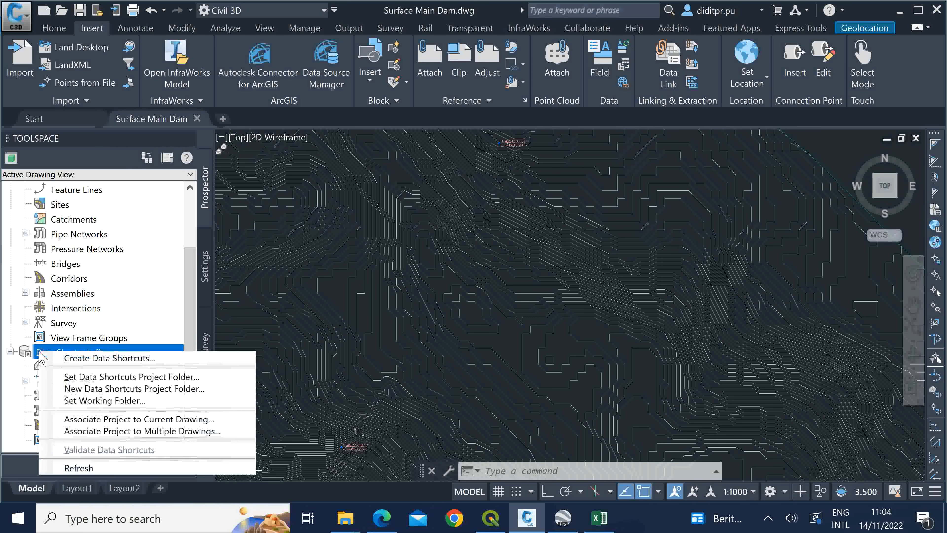
{"action": "left_click", "coordinate": [157, 401]}
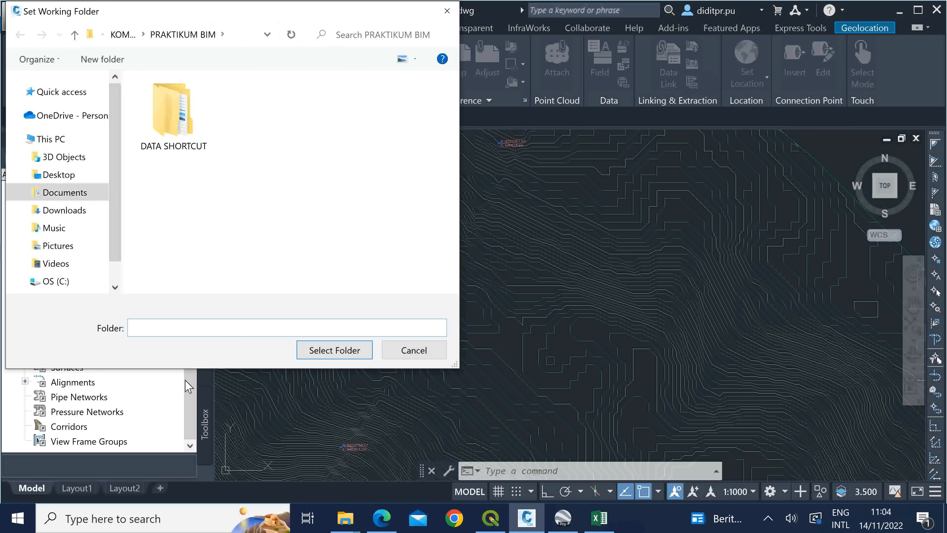
{"action": "left_click_drag", "start_coordinate": [303, 16], "coordinate": [615, 95]}
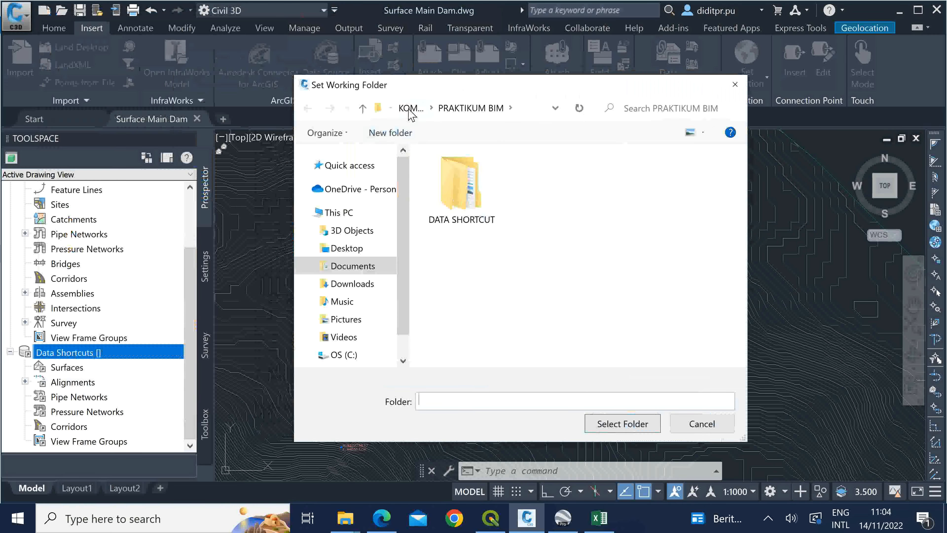
{"action": "left_click", "coordinate": [362, 109]}
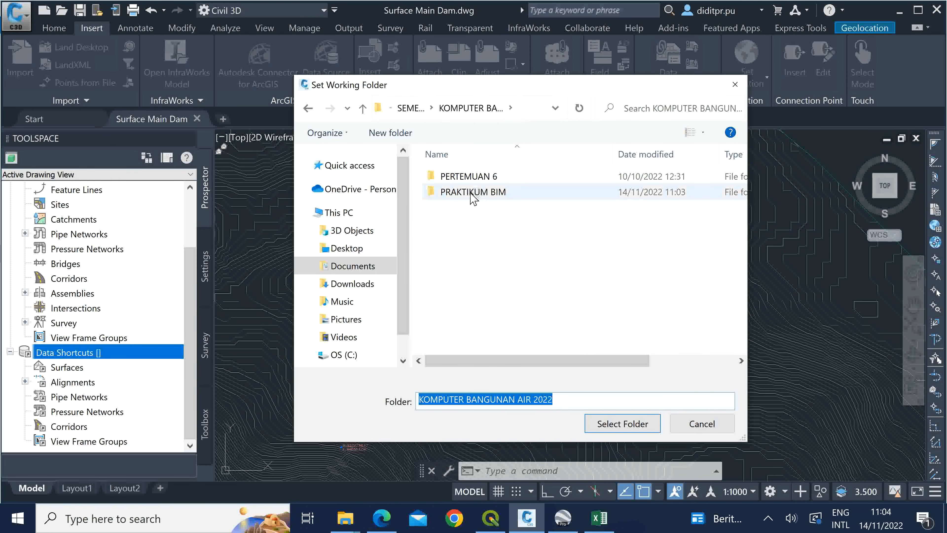
{"action": "left_click", "coordinate": [473, 193]}
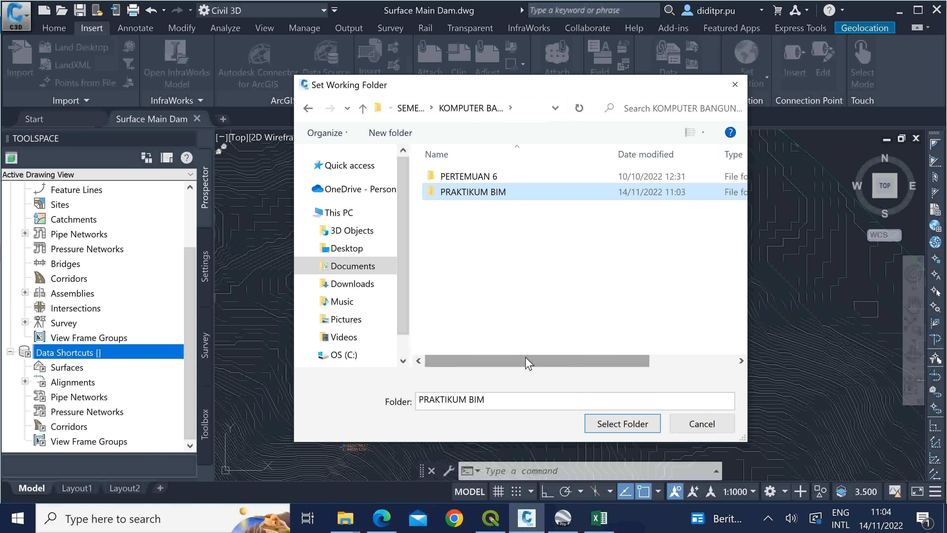
{"action": "left_click", "coordinate": [479, 257]}
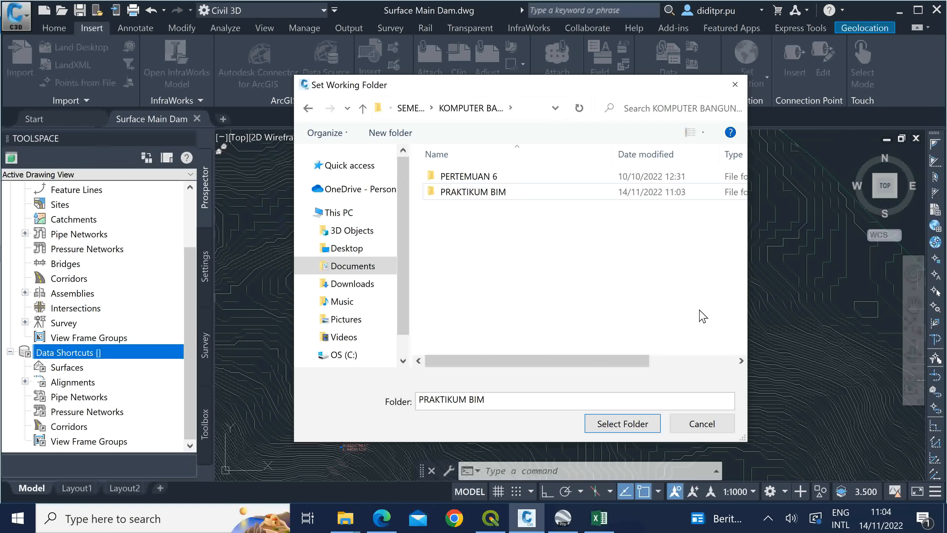
{"action": "left_click", "coordinate": [432, 192]}
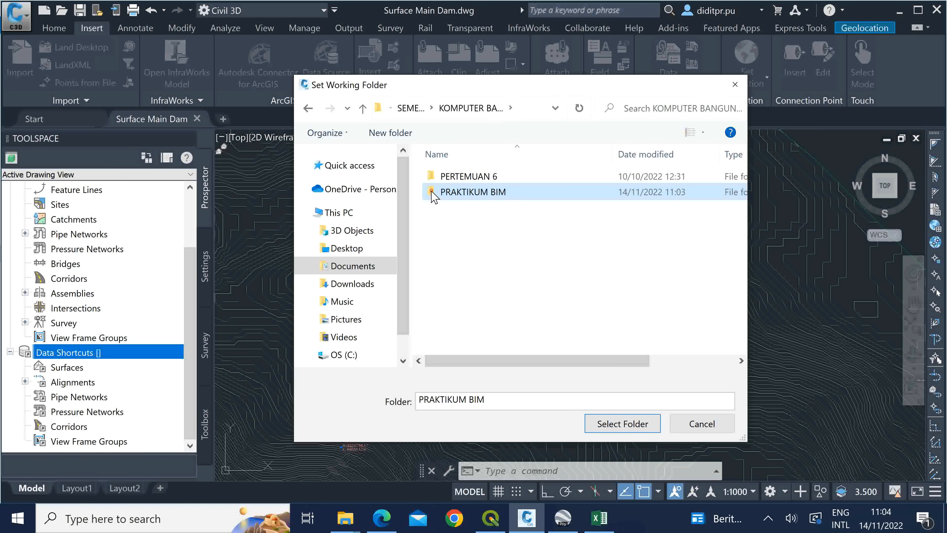
{"action": "left_click", "coordinate": [617, 427]}
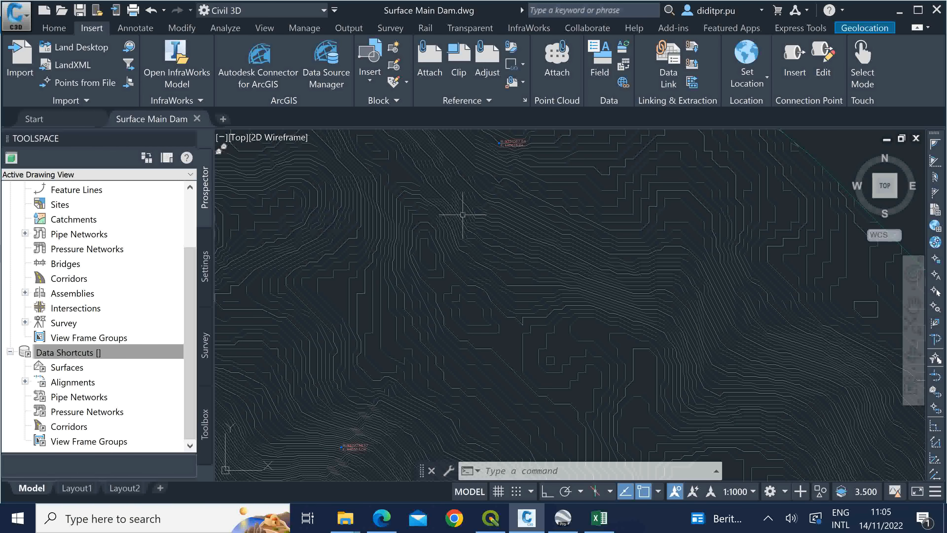
Start a new data shortcuts project folder and check that its working folder path ends in PRAKTIKUM BIM.
{"action": "left_click", "coordinate": [99, 354]}
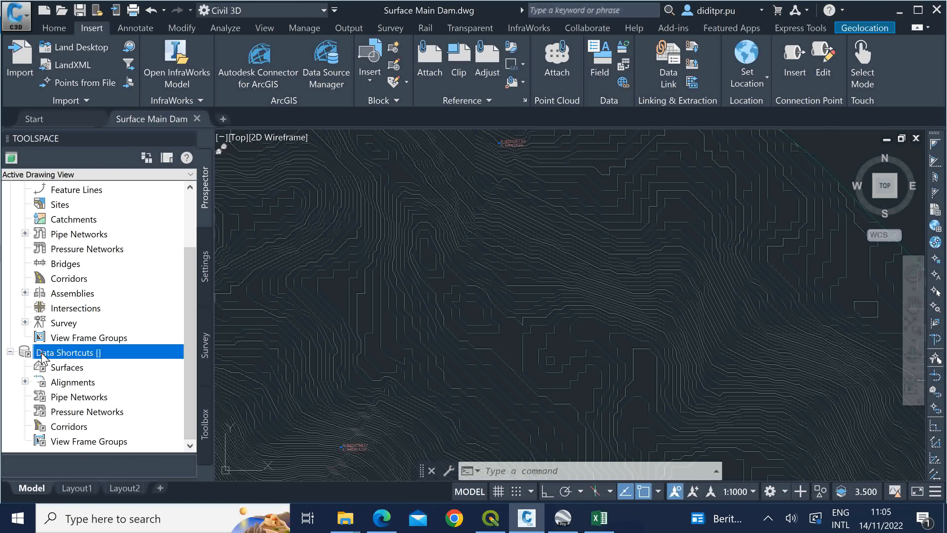
{"action": "right_click", "coordinate": [44, 359]}
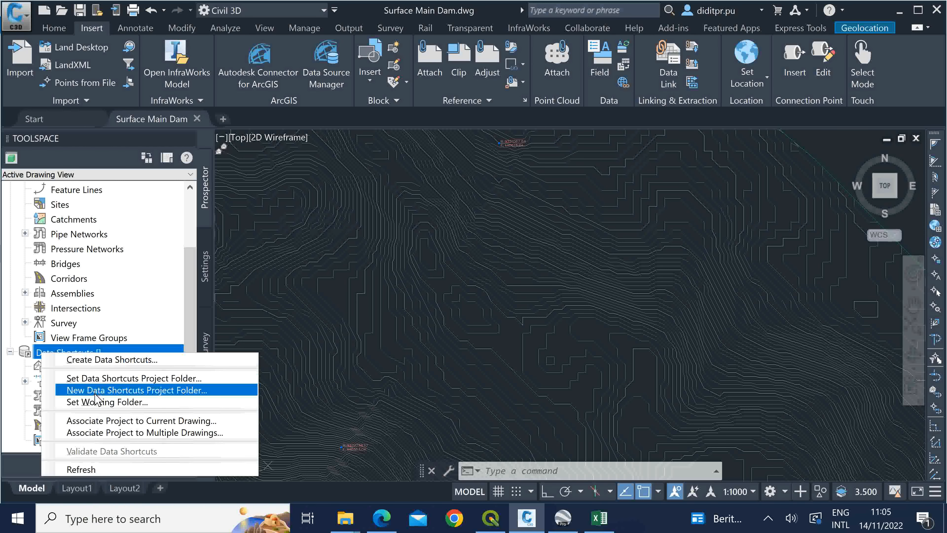
{"action": "left_click", "coordinate": [216, 390]}
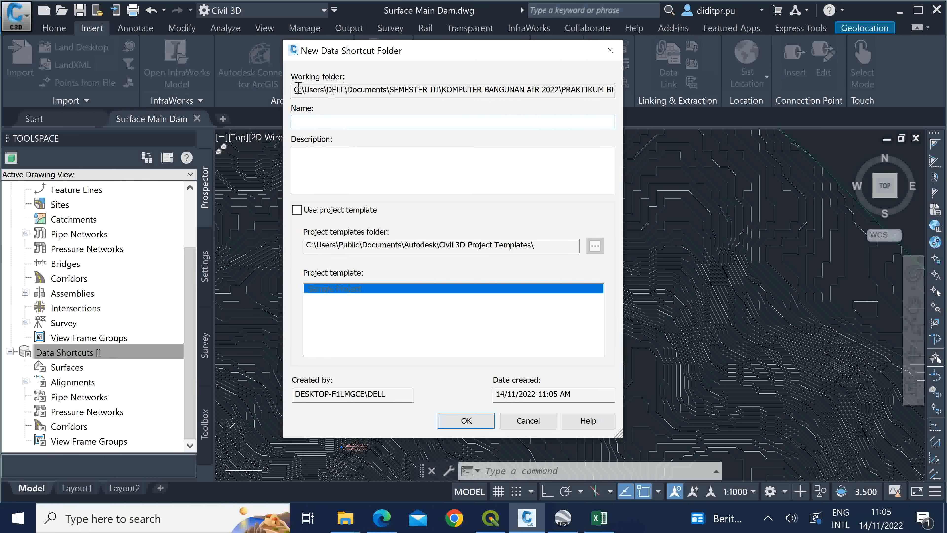
{"action": "left_click_drag", "start_coordinate": [295, 90], "coordinate": [620, 106]}
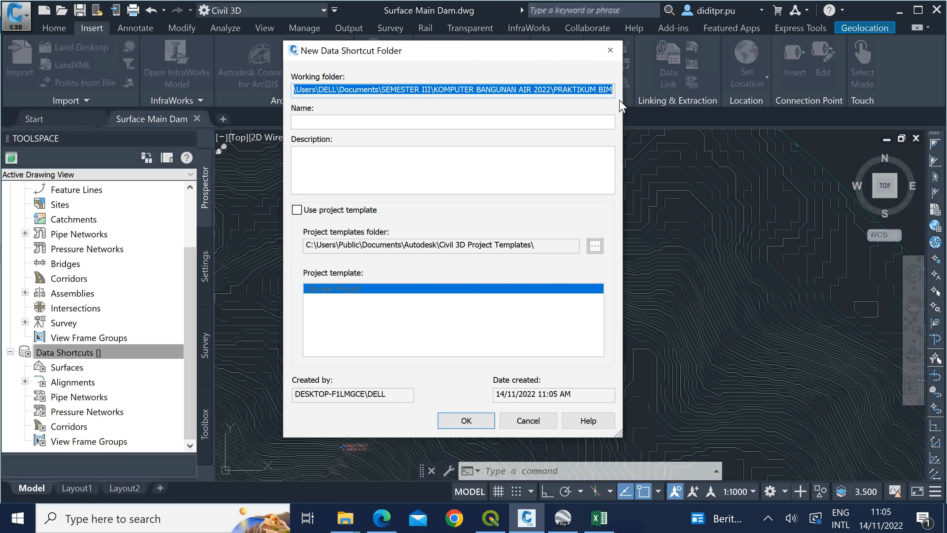
{"action": "left_click", "coordinate": [609, 89]}
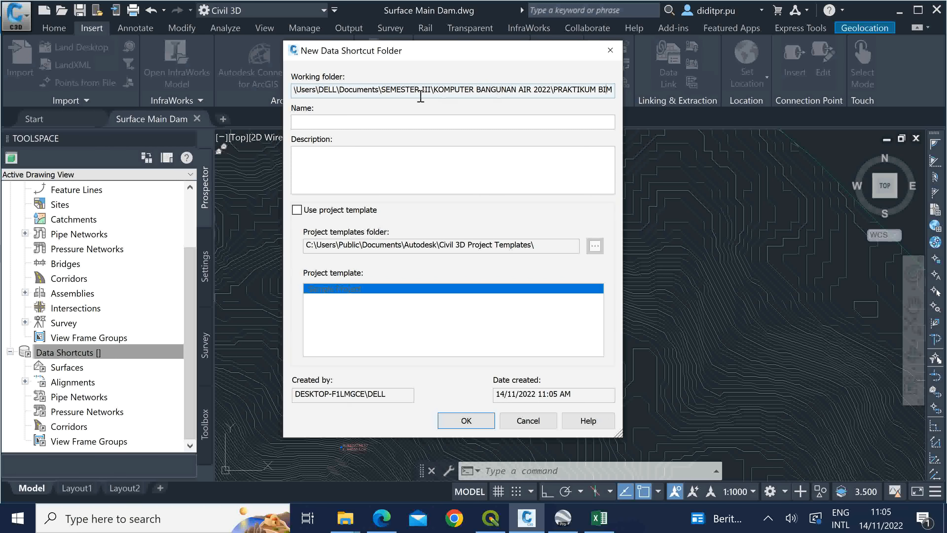
{"action": "left_click_drag", "start_coordinate": [555, 90], "coordinate": [609, 92]}
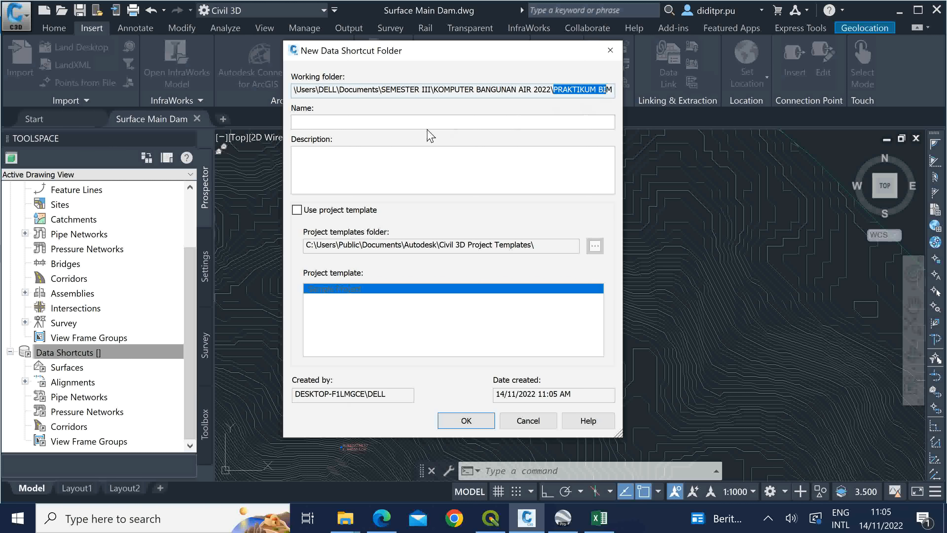
Name the new data shortcuts project folder Shortcut Data and create it without a project template.
{"action": "left_click", "coordinate": [387, 122]}
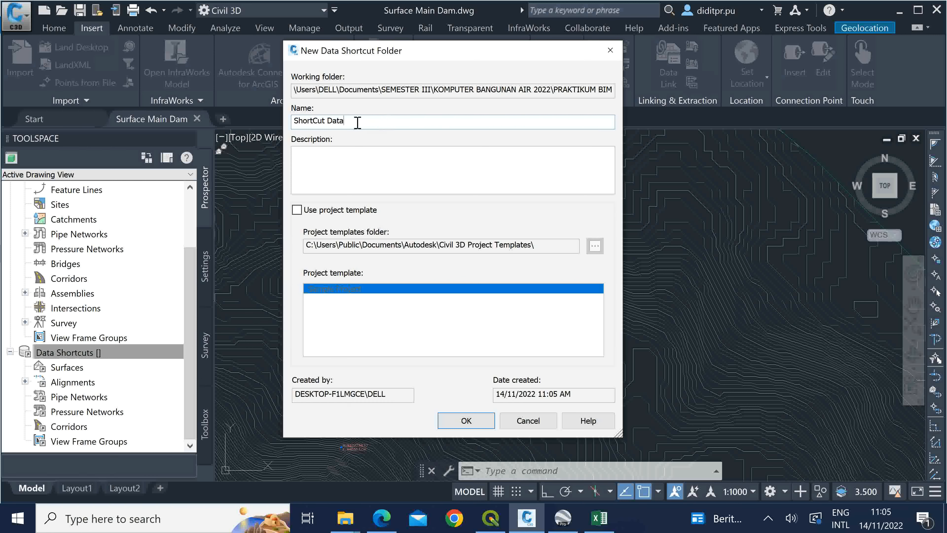
{"action": "key", "text": "BackSpace"}
{"action": "type", "text": "c"}
{"action": "left_click_drag", "start_coordinate": [351, 122], "coordinate": [295, 121]}
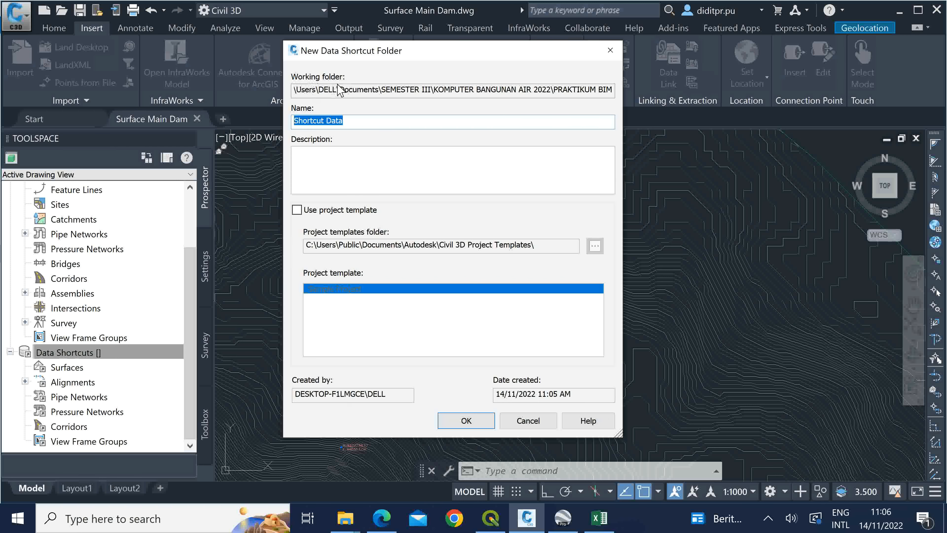
{"action": "left_click_drag", "start_coordinate": [363, 90], "coordinate": [608, 93]}
{"action": "left_click", "coordinate": [601, 93]}
{"action": "left_click", "coordinate": [347, 120]}
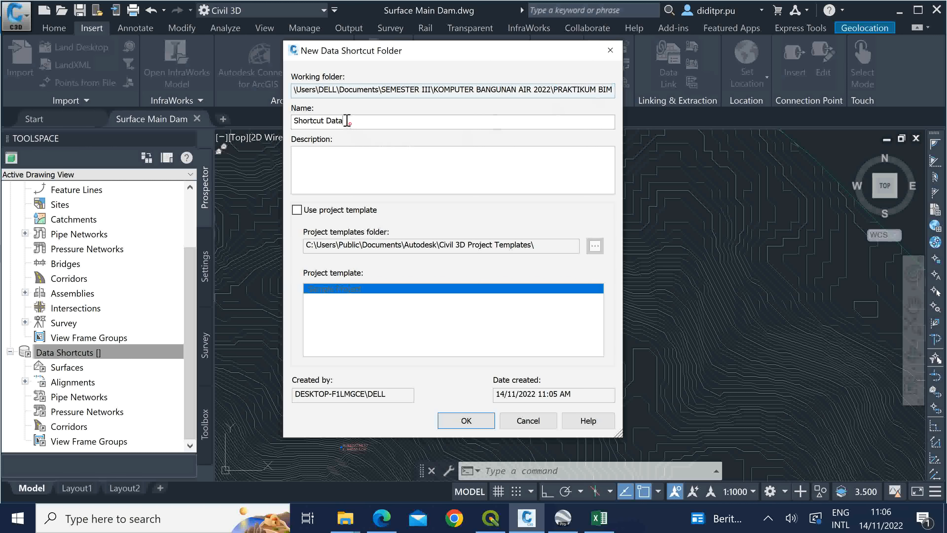
{"action": "left_click_drag", "start_coordinate": [352, 120], "coordinate": [297, 121]}
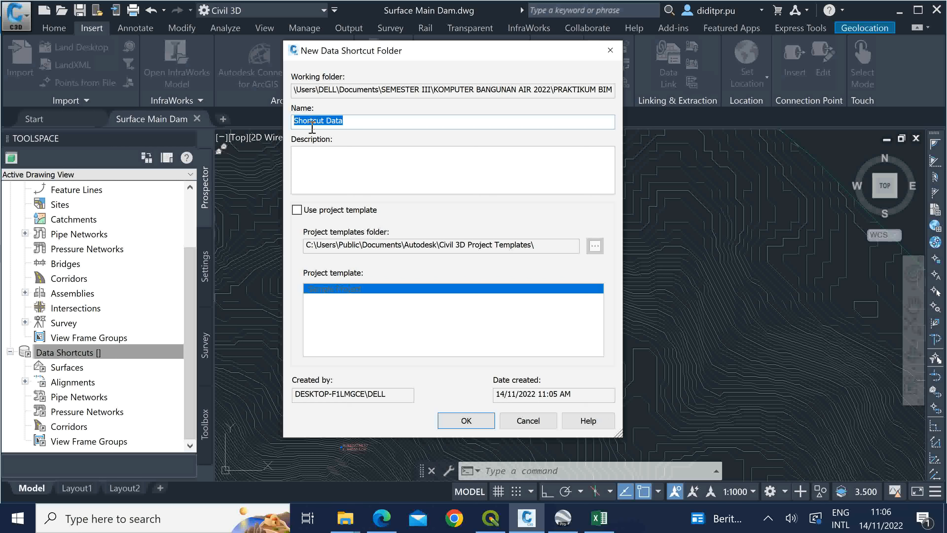
{"action": "left_click", "coordinate": [393, 123]}
{"action": "left_click", "coordinate": [459, 422]}
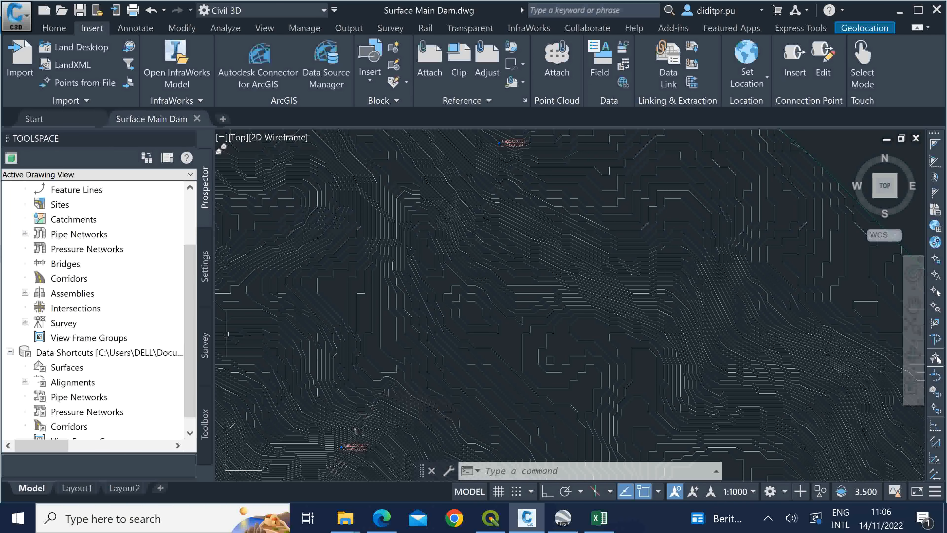
Widen the Toolspace so the full Data Shortcuts project path can be read.
{"action": "left_click", "coordinate": [112, 352]}
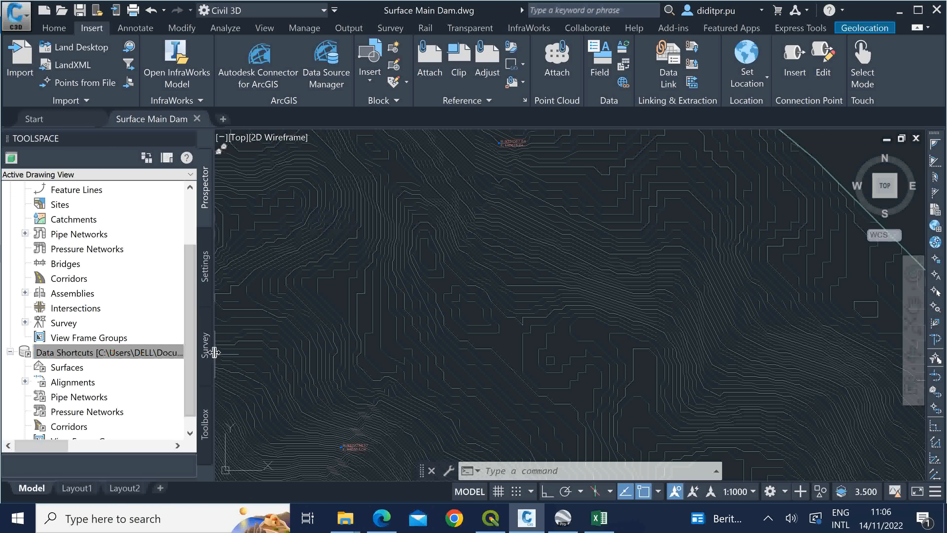
{"action": "left_click_drag", "start_coordinate": [214, 352], "coordinate": [614, 355]}
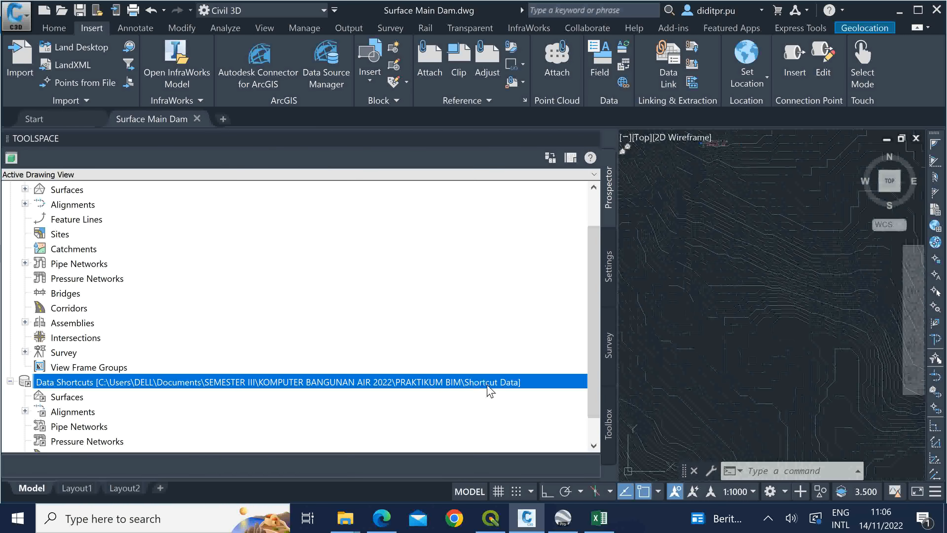
{"action": "left_click_drag", "start_coordinate": [590, 342], "coordinate": [576, 383]}
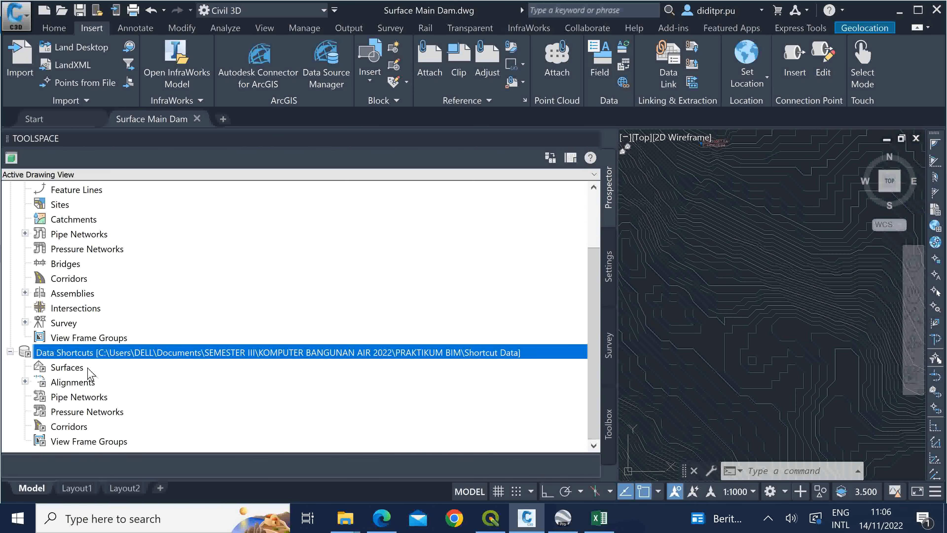
{"action": "left_click", "coordinate": [767, 518]}
{"action": "left_click", "coordinate": [723, 429]}
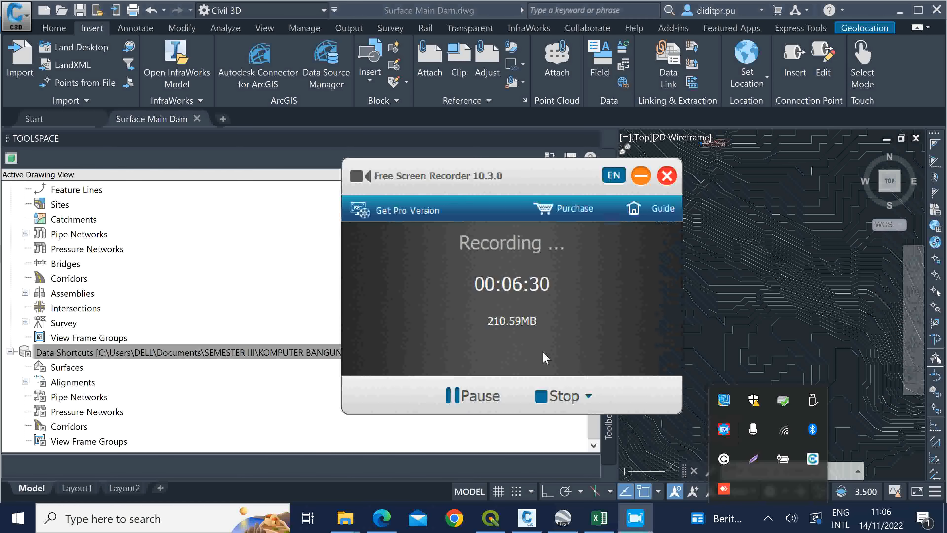
{"action": "left_click", "coordinate": [453, 396]}
{"action": "left_click", "coordinate": [453, 395]}
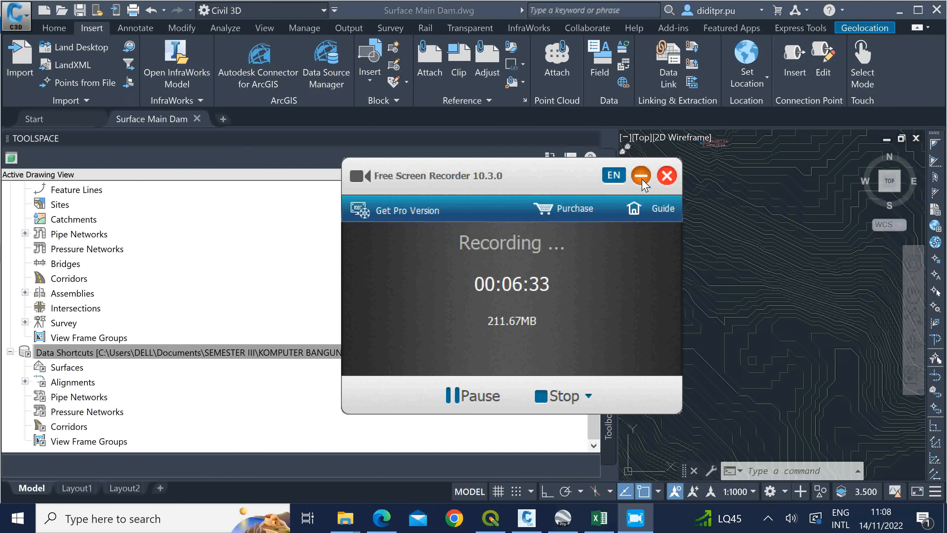
{"action": "left_click", "coordinate": [642, 176]}
Associate the Shortcut Data project with the current Surface Main Dam drawing.
{"action": "left_click", "coordinate": [289, 353]}
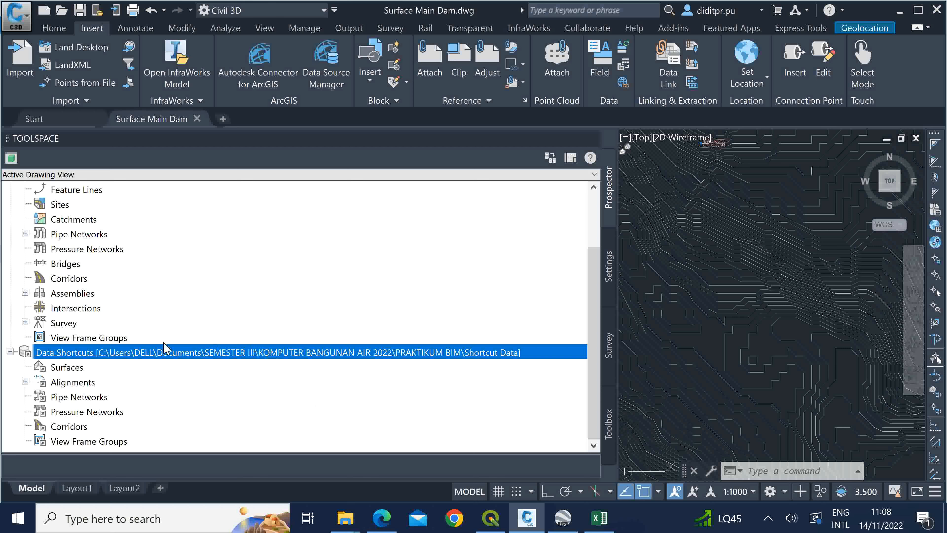
{"action": "right_click", "coordinate": [49, 359]}
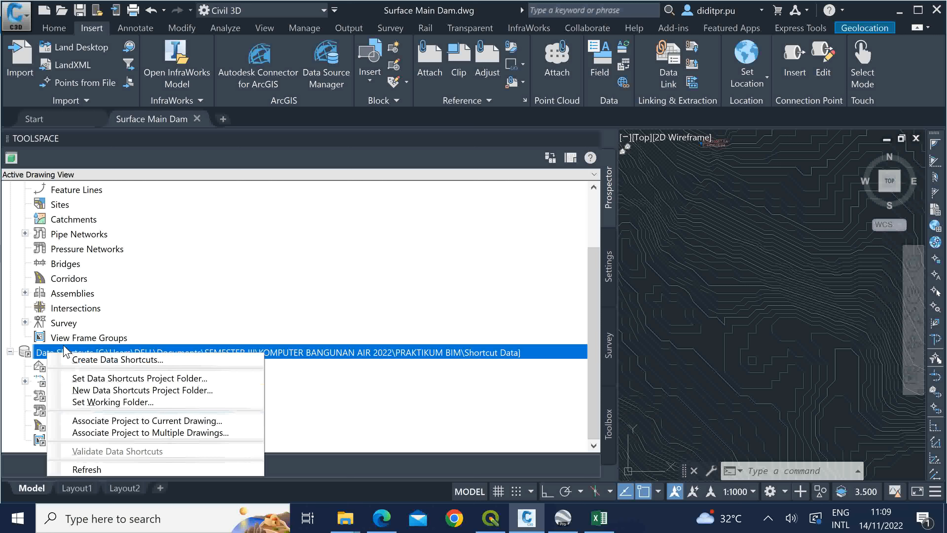
{"action": "left_click", "coordinate": [42, 356]}
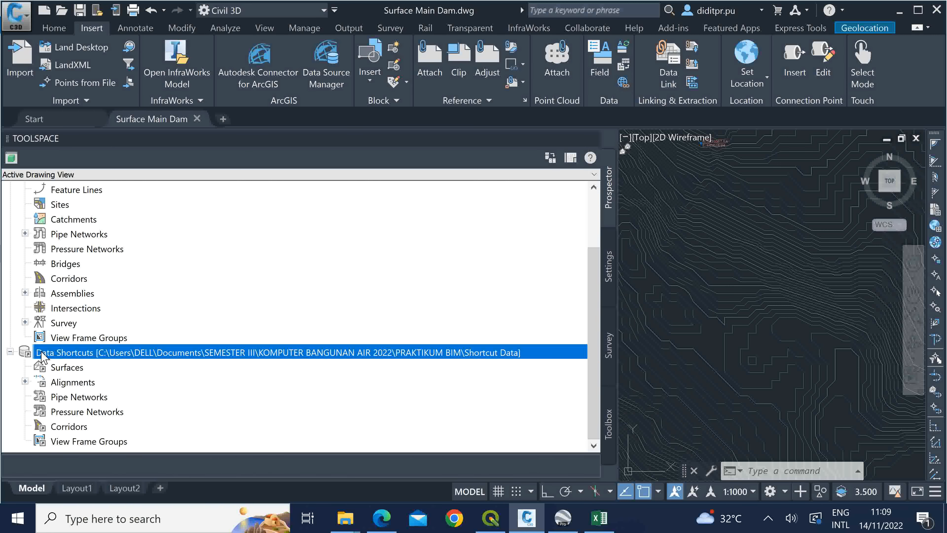
{"action": "right_click", "coordinate": [43, 355]}
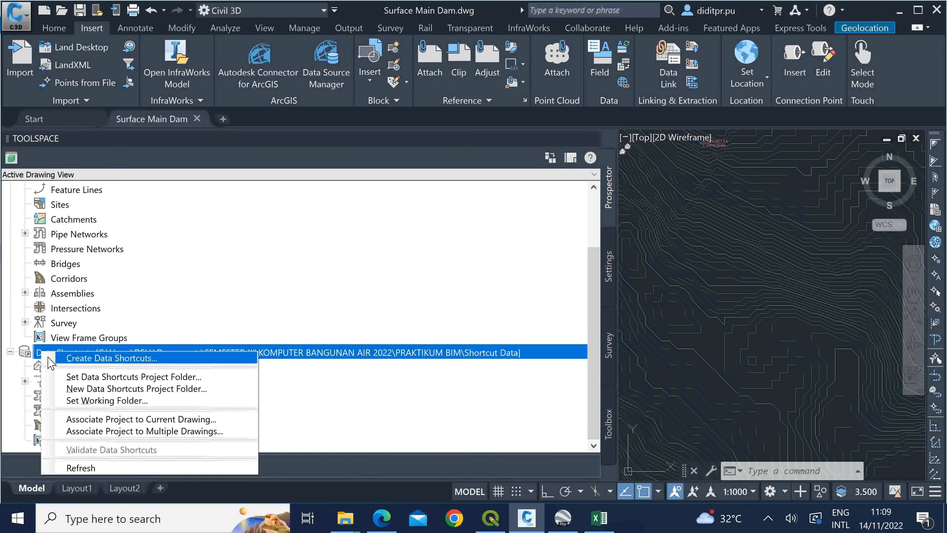
{"action": "left_click", "coordinate": [210, 420]}
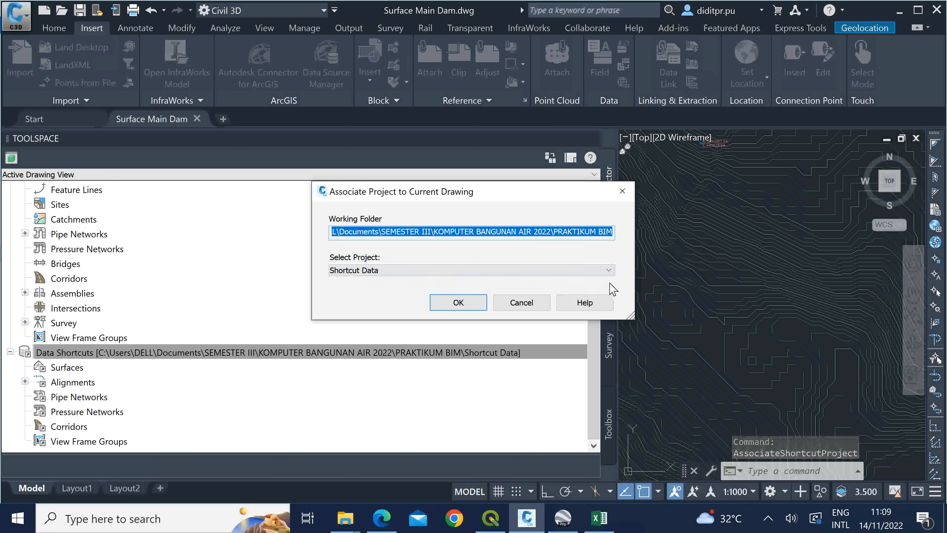
{"action": "left_click", "coordinate": [608, 270]}
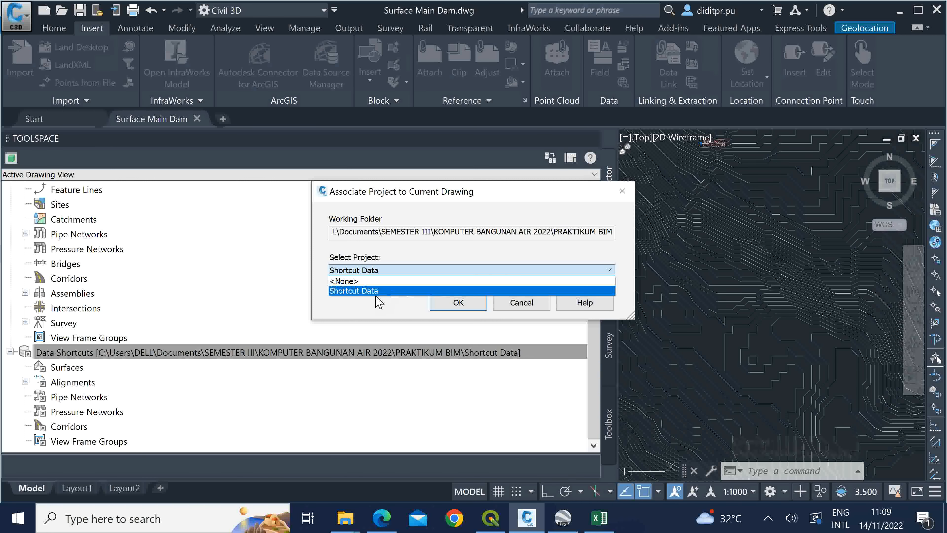
{"action": "left_click", "coordinate": [468, 290]}
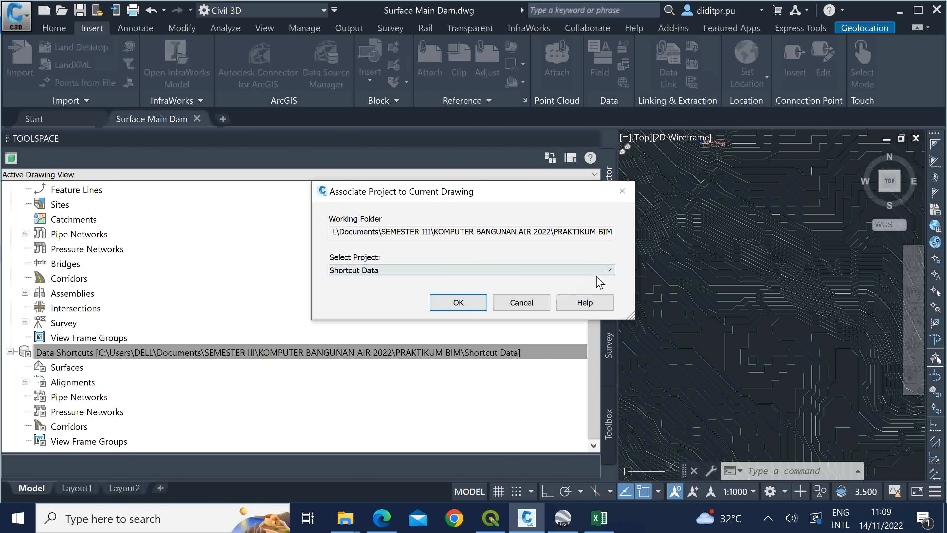
{"action": "left_click", "coordinate": [608, 271]}
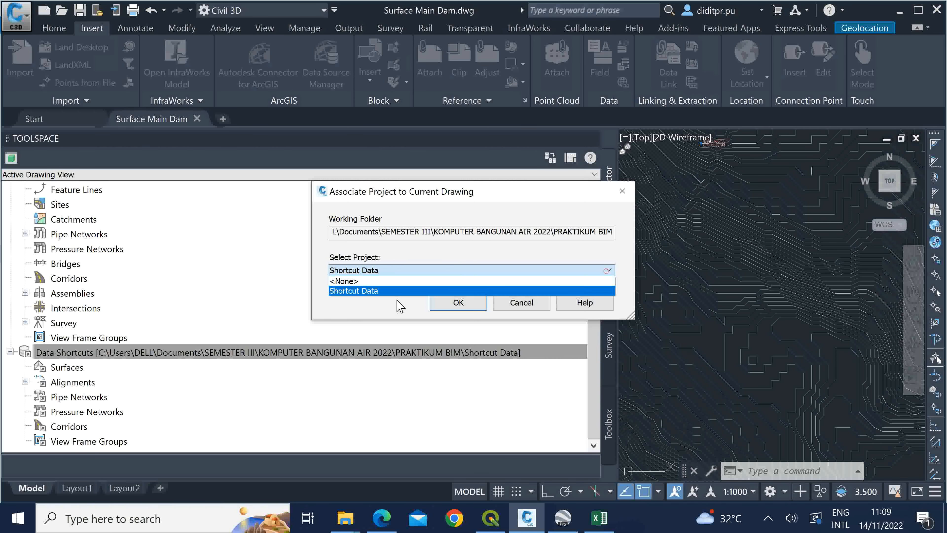
{"action": "left_click", "coordinate": [399, 292]}
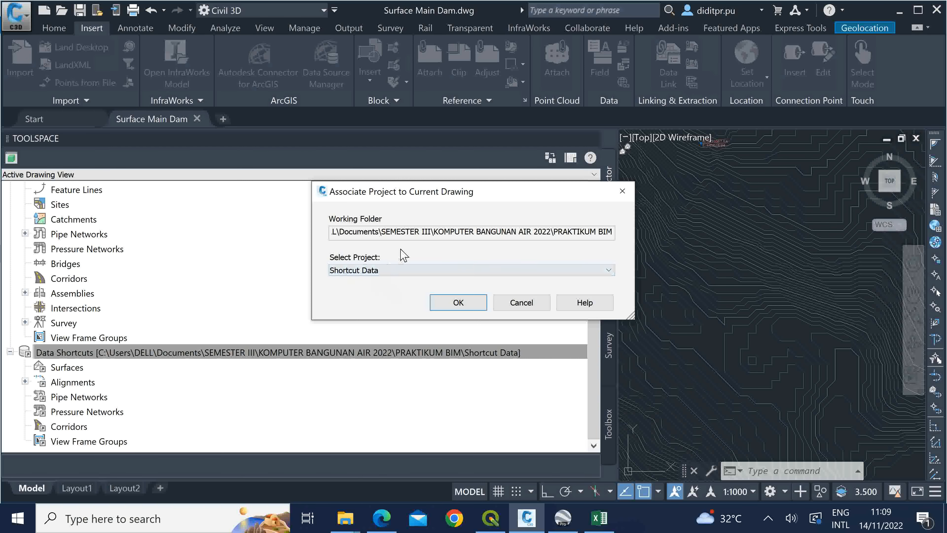
{"action": "left_click", "coordinate": [458, 303]}
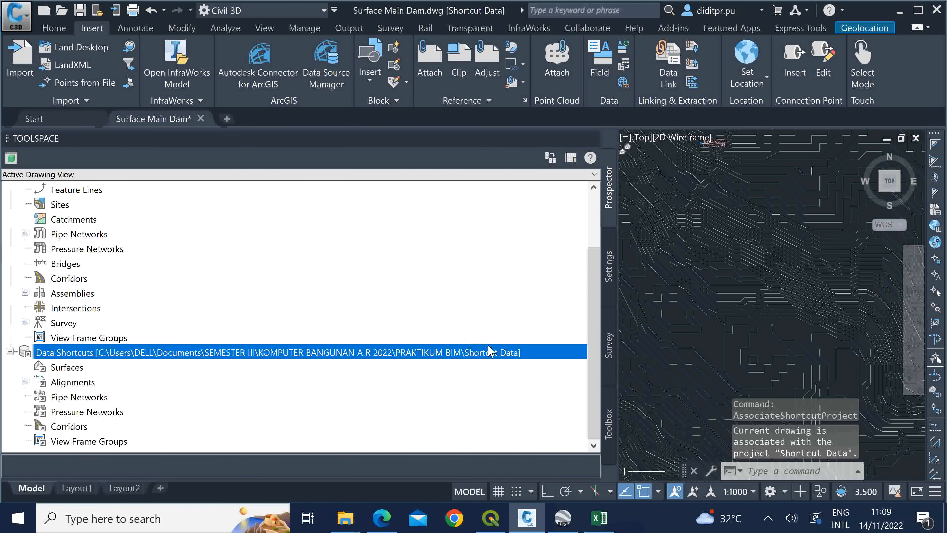
Create a data shortcut for the EG (Eksisting Ground) surface in the Shortcut Data project.
{"action": "right_click", "coordinate": [55, 356]}
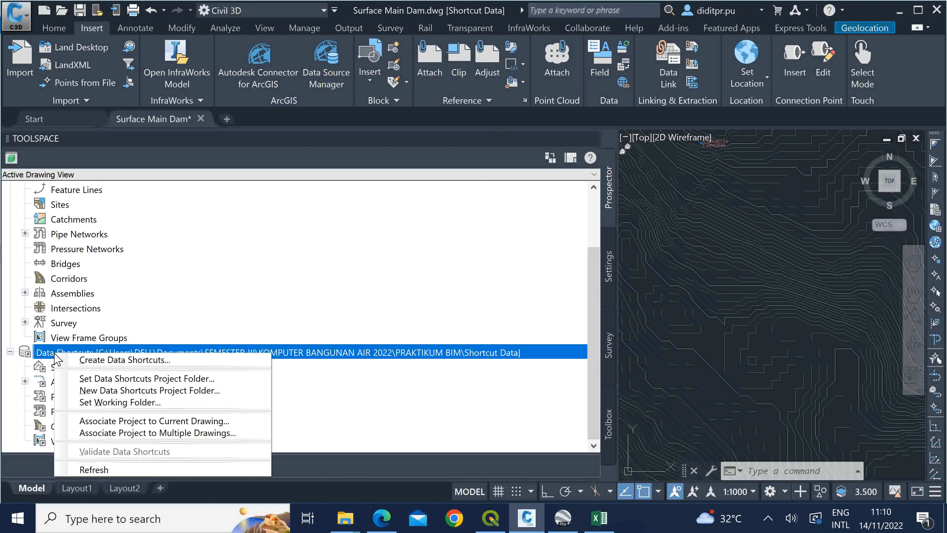
{"action": "left_click", "coordinate": [190, 360]}
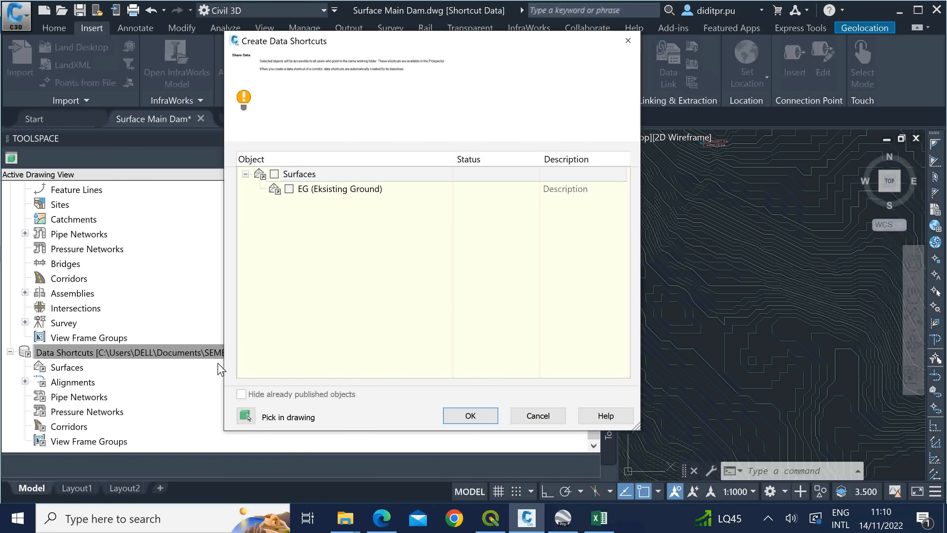
{"action": "left_click_drag", "start_coordinate": [519, 39], "coordinate": [514, 30]}
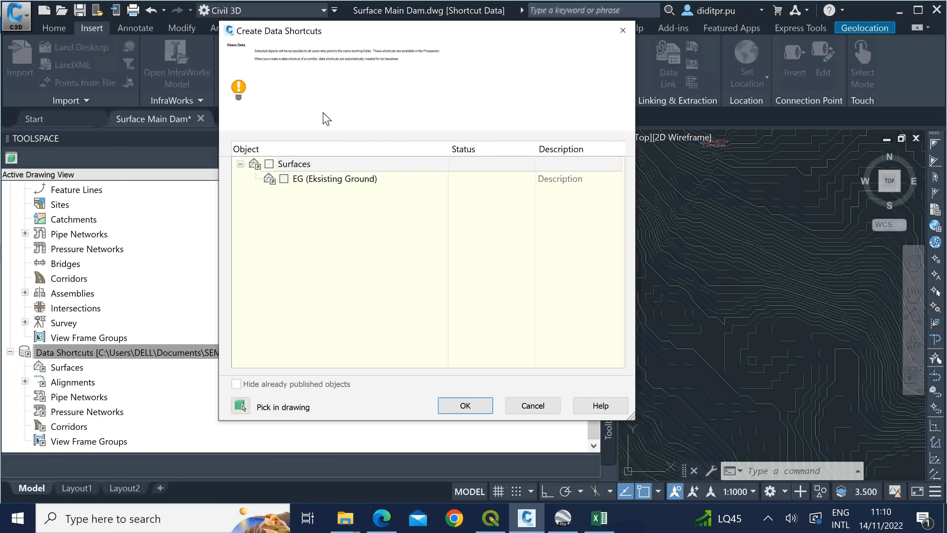
{"action": "left_click", "coordinate": [269, 163]}
{"action": "left_click", "coordinate": [269, 163]}
{"action": "left_click", "coordinate": [268, 164]}
{"action": "left_click", "coordinate": [268, 164]}
{"action": "left_click", "coordinate": [269, 163]}
{"action": "left_click", "coordinate": [269, 164]}
{"action": "left_click", "coordinate": [284, 179]}
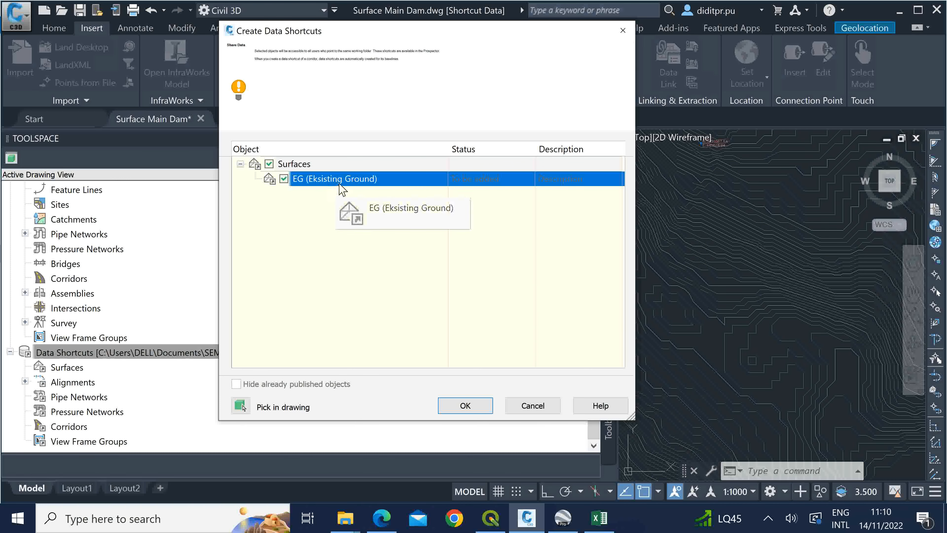
{"action": "left_click", "coordinate": [284, 179]}
{"action": "left_click", "coordinate": [282, 178]}
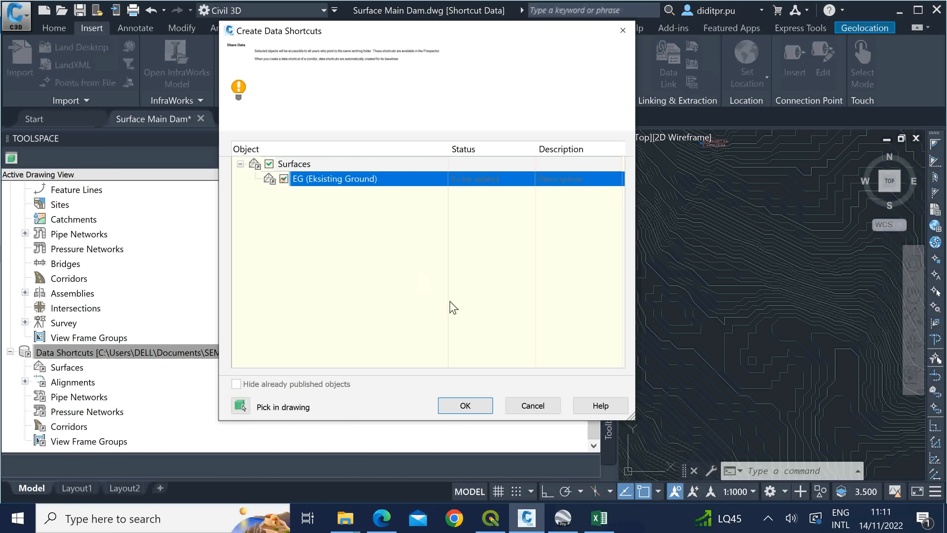
{"action": "left_click", "coordinate": [466, 409]}
{"action": "left_click", "coordinate": [466, 408]}
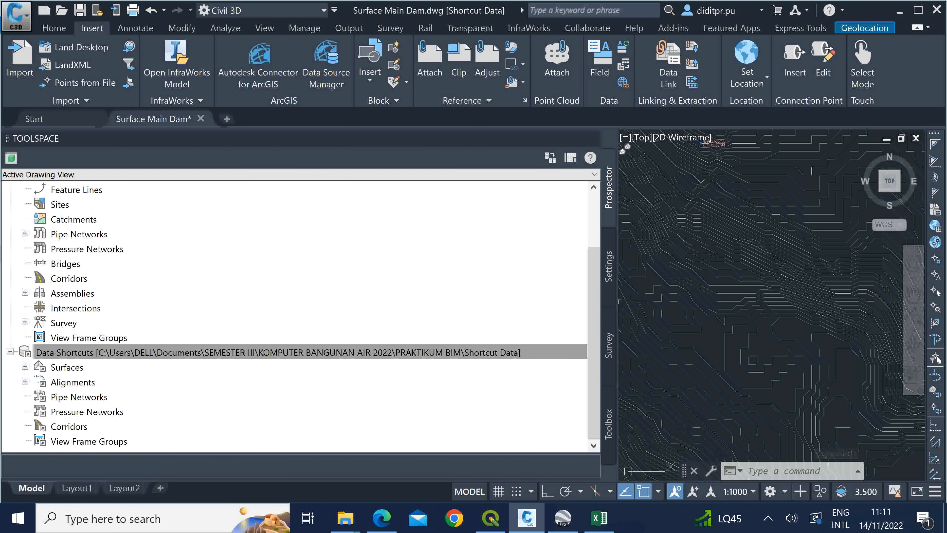
Narrow the Toolspace to give the drawing area most of the window width again.
{"action": "left_click_drag", "start_coordinate": [308, 308], "coordinate": [170, 323]}
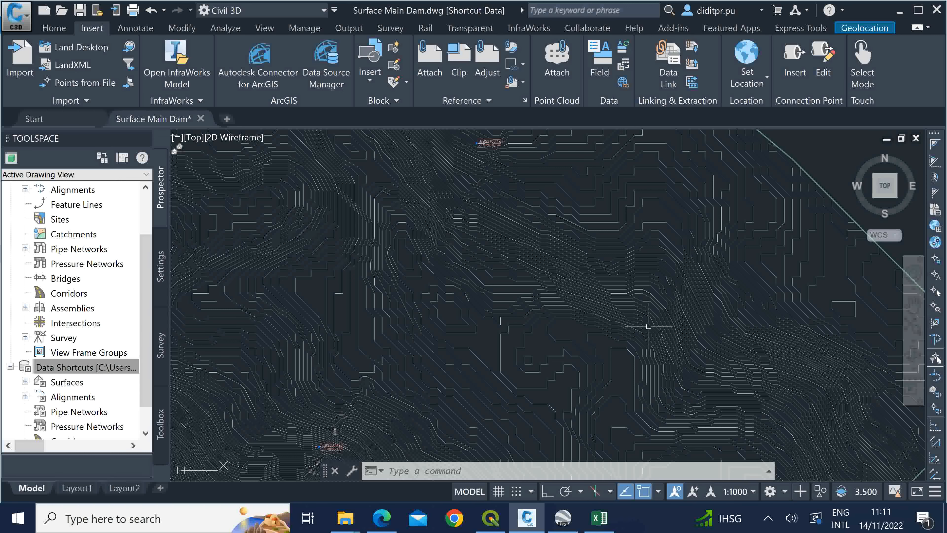
{"action": "mouse_move", "coordinate": [649, 326]}
{"action": "mouse_move", "coordinate": [608, 281]}
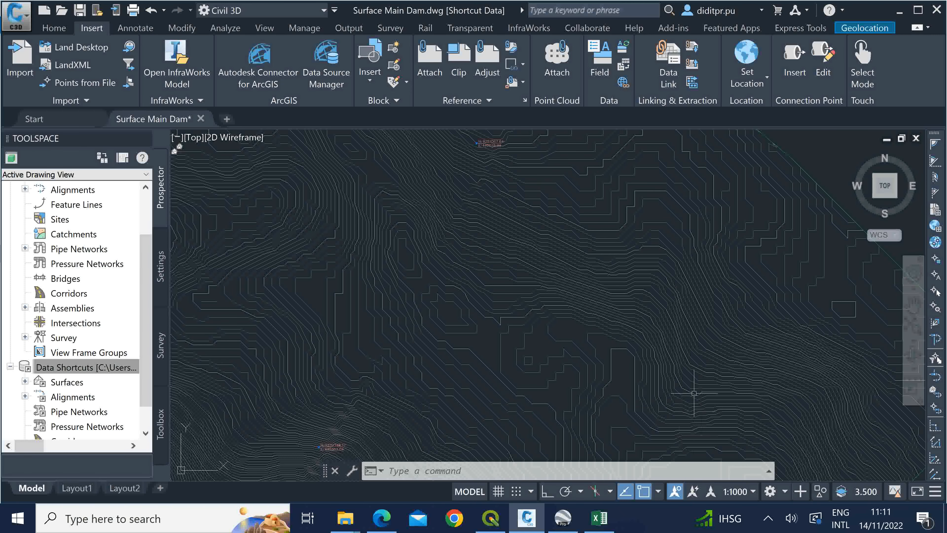
{"action": "left_click", "coordinate": [768, 518]}
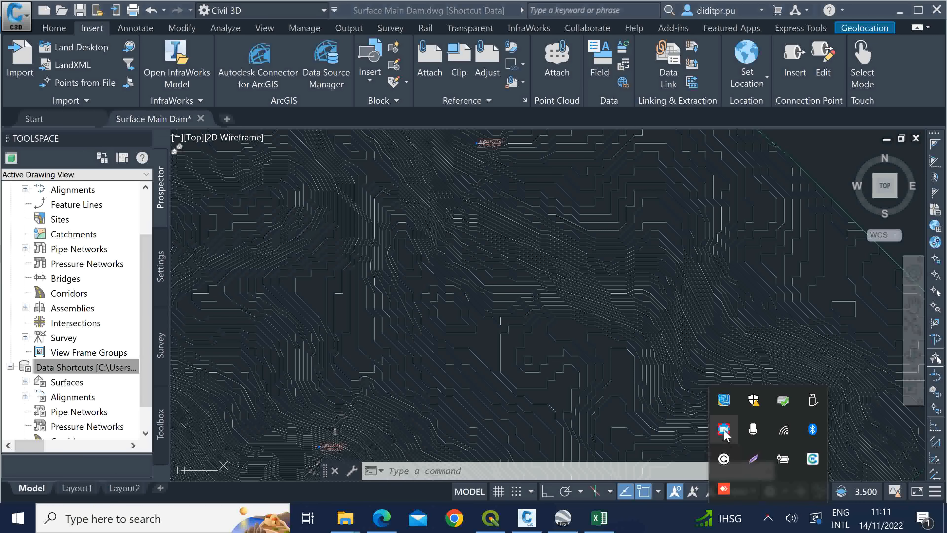